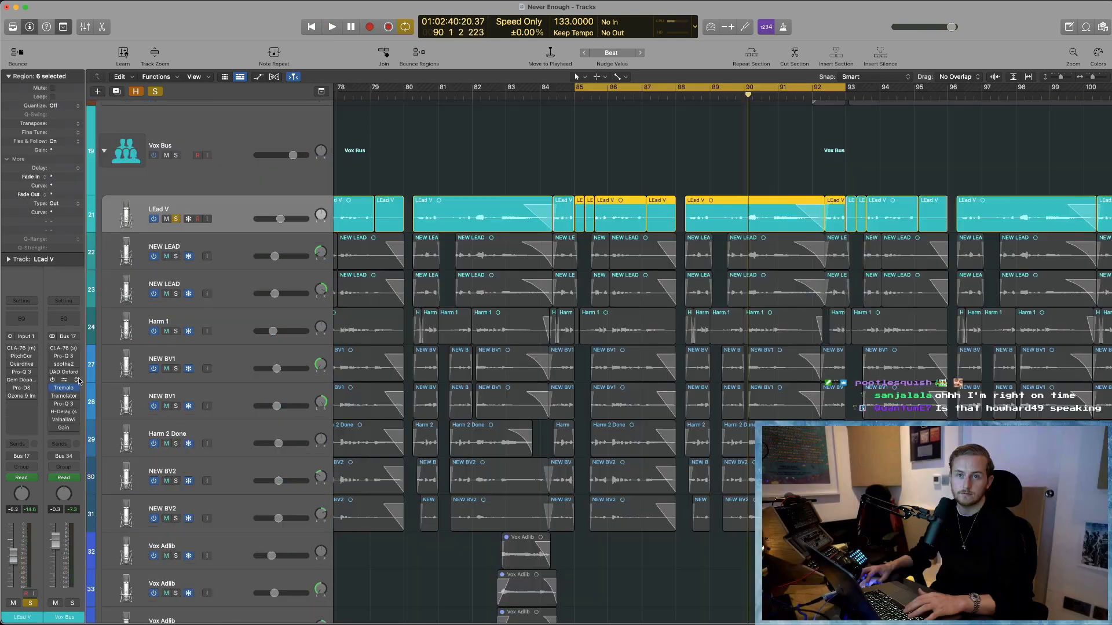
Play the soloed lead vocal, hide the Pitch Correction plug-in and show the automation lanes to examine its response curve
{"action": "key", "text": "space"}
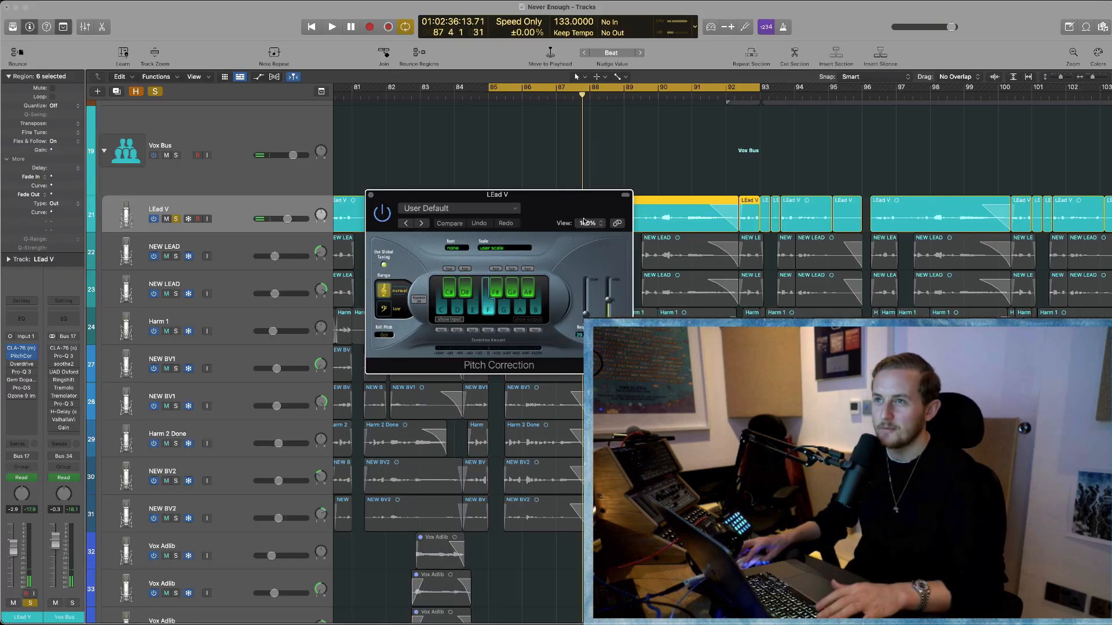
{"action": "left_click_drag", "start_coordinate": [588, 322], "coordinate": [575, 386]}
{"action": "key", "text": "v"}
{"action": "key", "text": "a"}
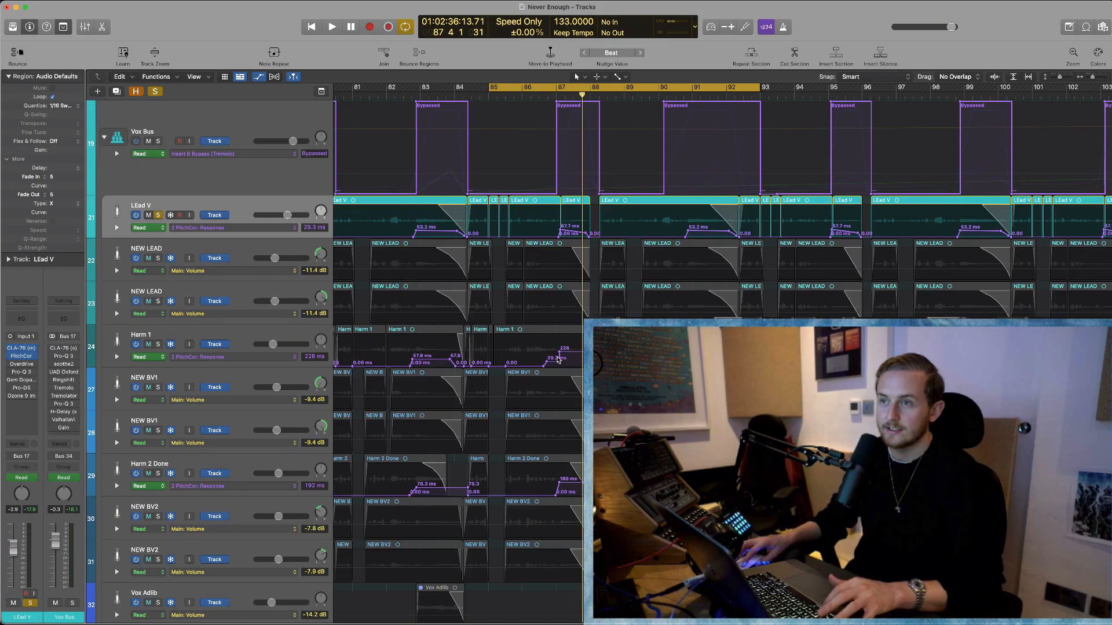
{"action": "key", "text": "ctrl+Right"}
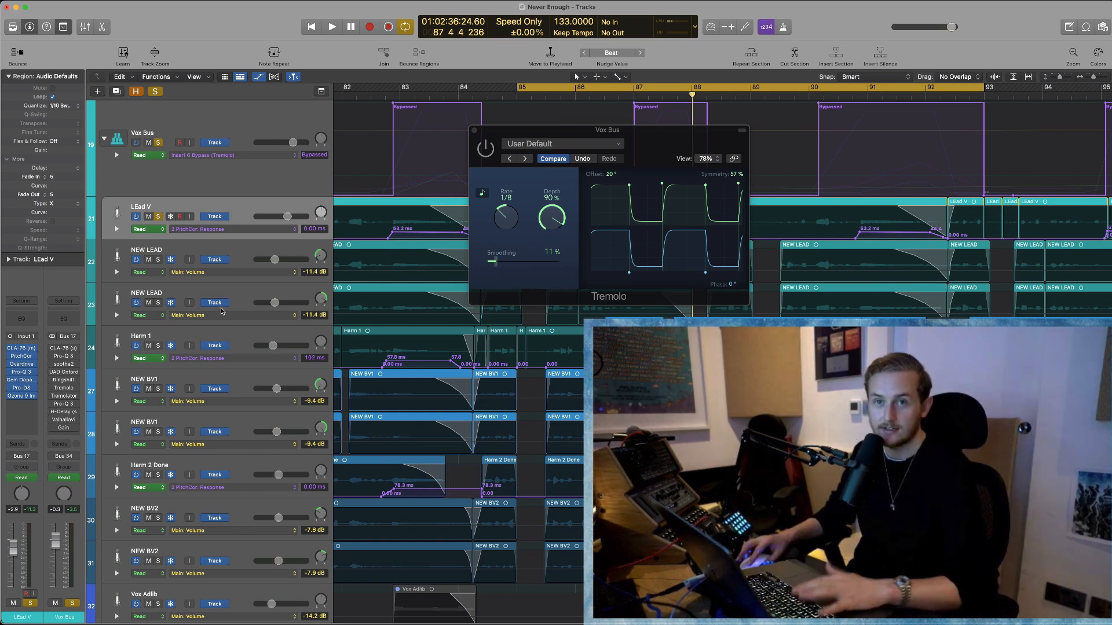
Audition the Vox Bus and examine its Tremolo and Tremolator plug-ins, closing Tremolo and hiding the automation lanes when done
{"action": "key", "text": "space"}
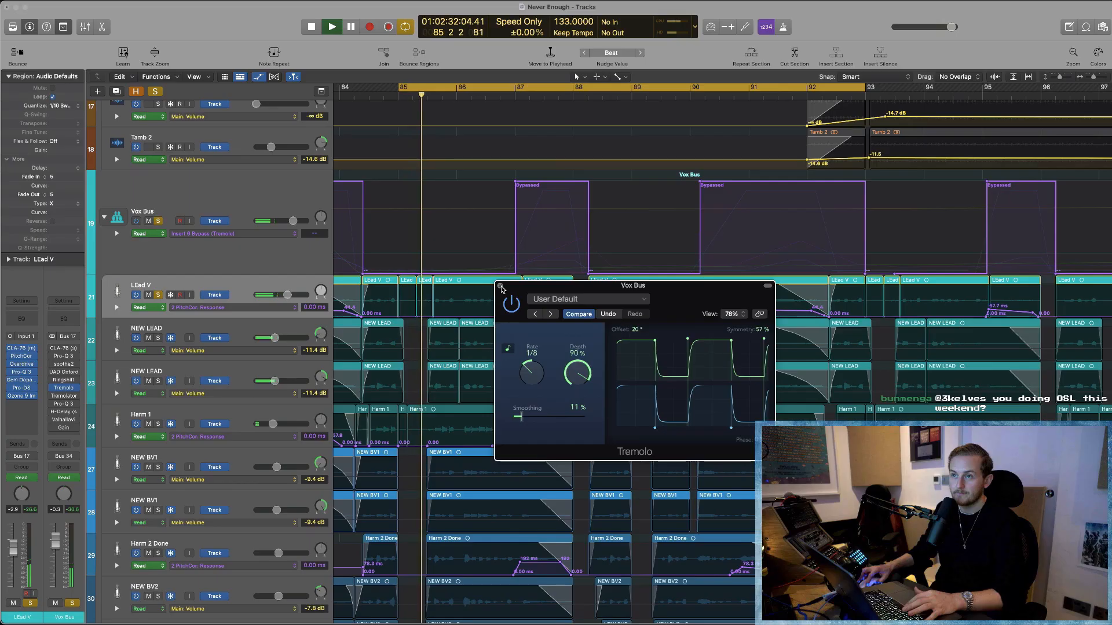
{"action": "left_click", "coordinate": [255, 166]}
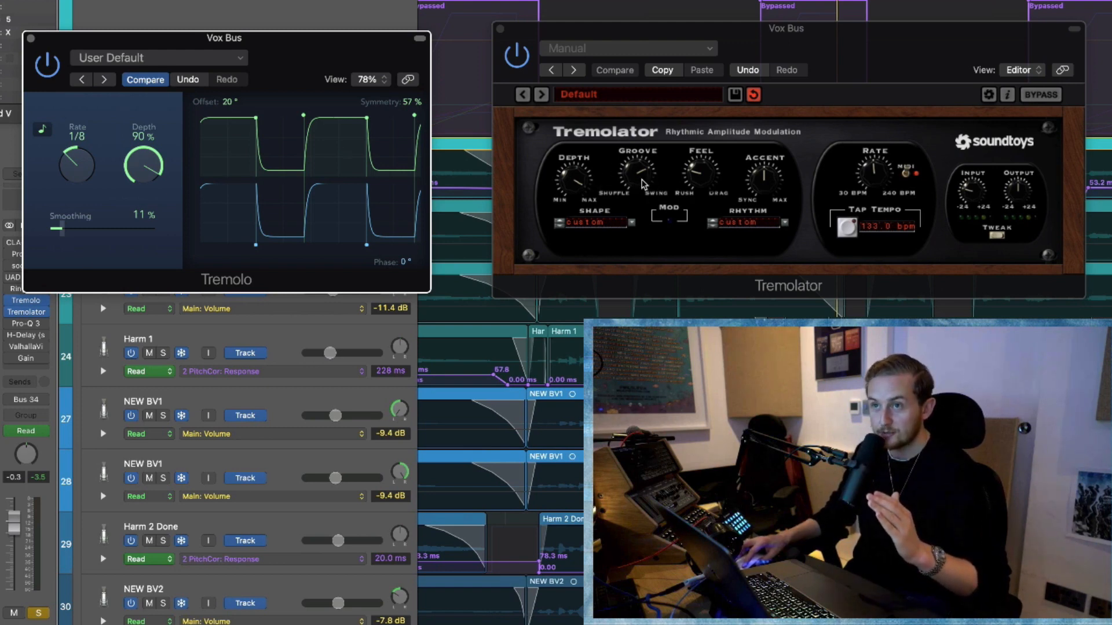
{"action": "left_click_drag", "start_coordinate": [837, 56], "coordinate": [826, 64]}
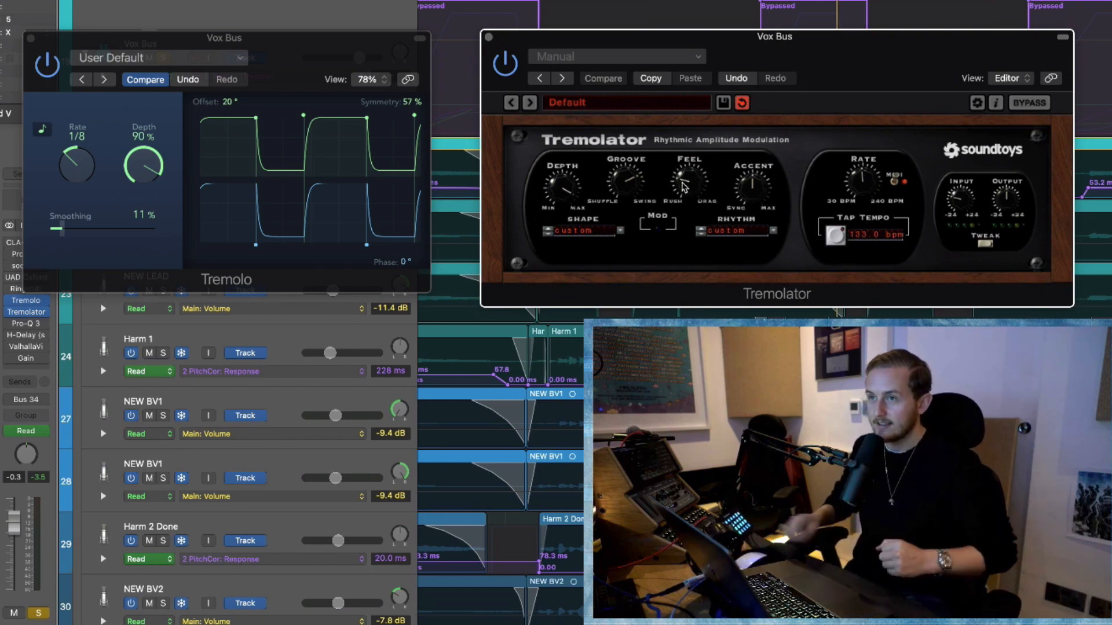
{"action": "left_click_drag", "start_coordinate": [560, 187], "coordinate": [567, 201]}
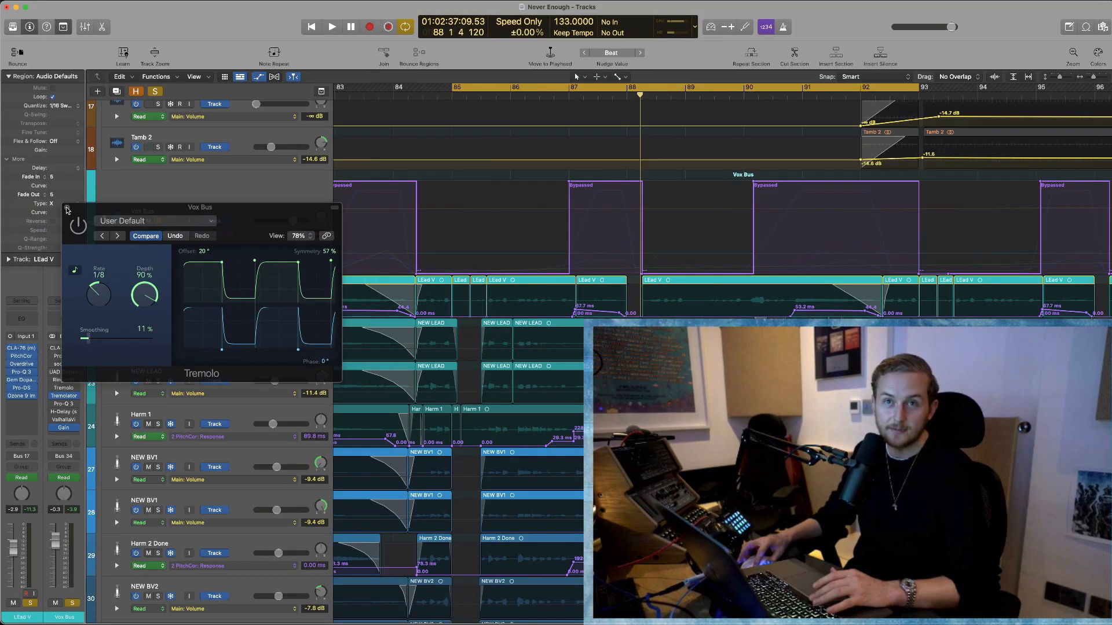
{"action": "left_click", "coordinate": [67, 209]}
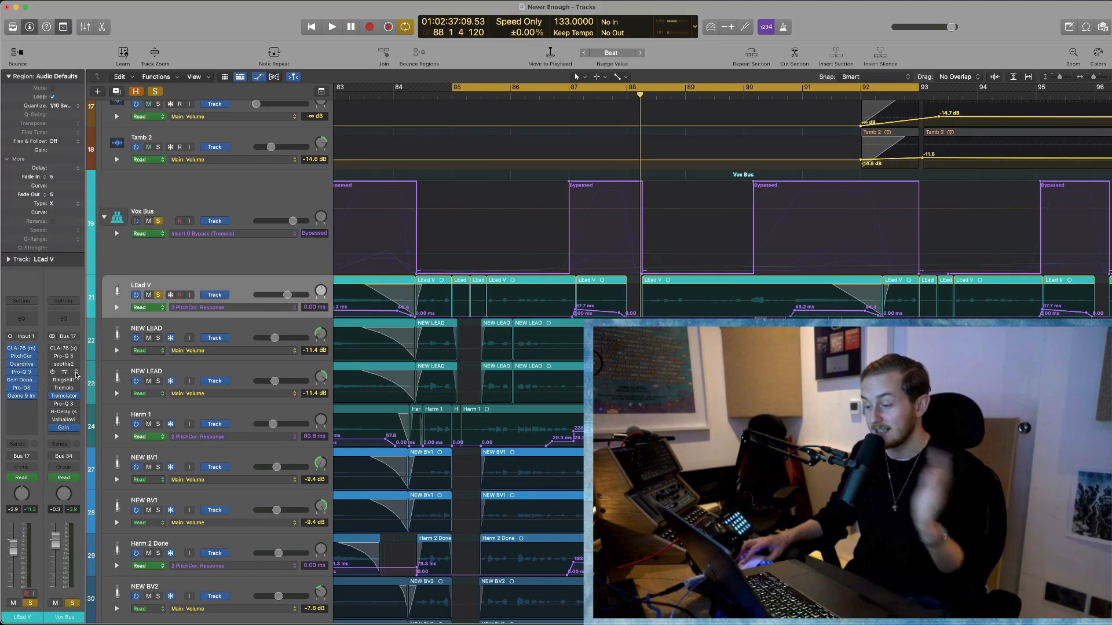
{"action": "key", "text": "a"}
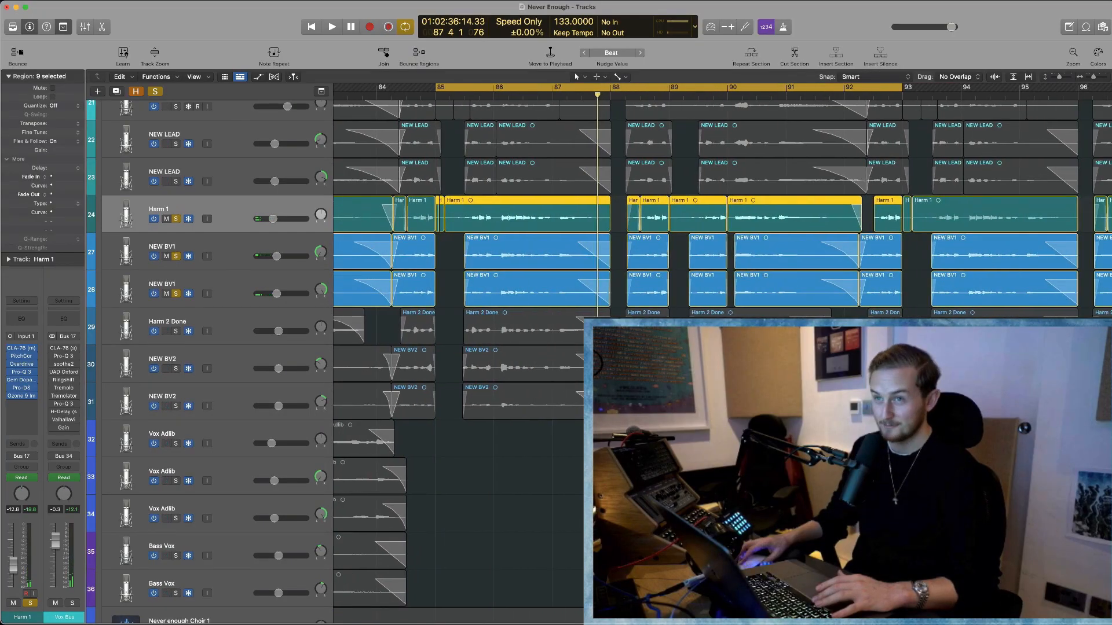
Play the soloed Harm 1 and two NEW BV1 tracks within the cycle range
{"action": "key", "text": "space"}
{"action": "key", "text": "space"}
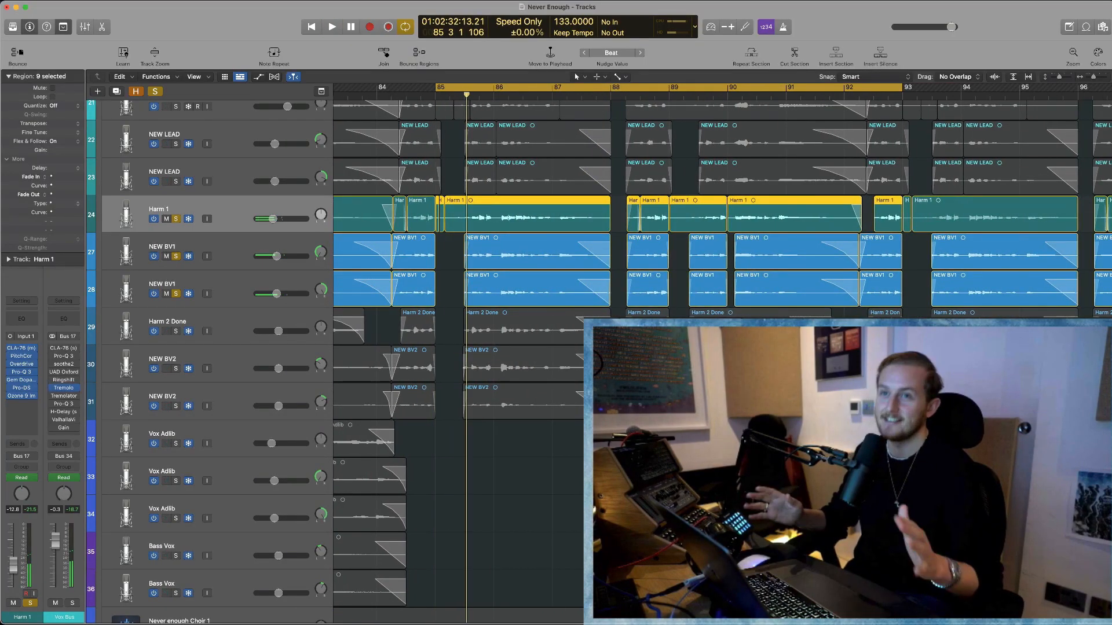
{"action": "key", "text": "space"}
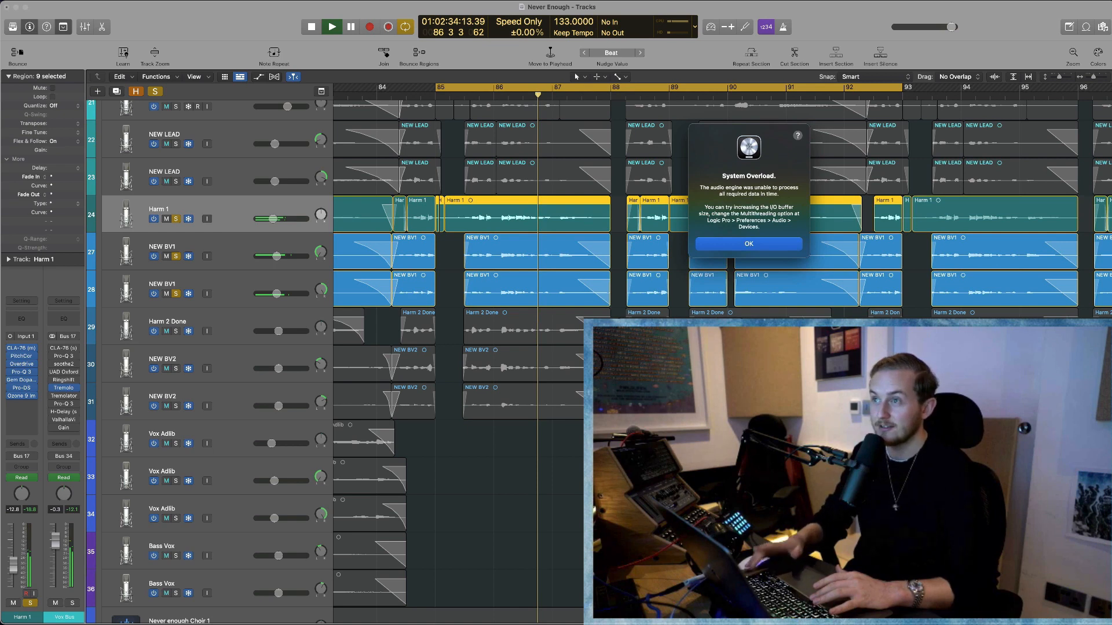
{"action": "key", "text": "Return"}
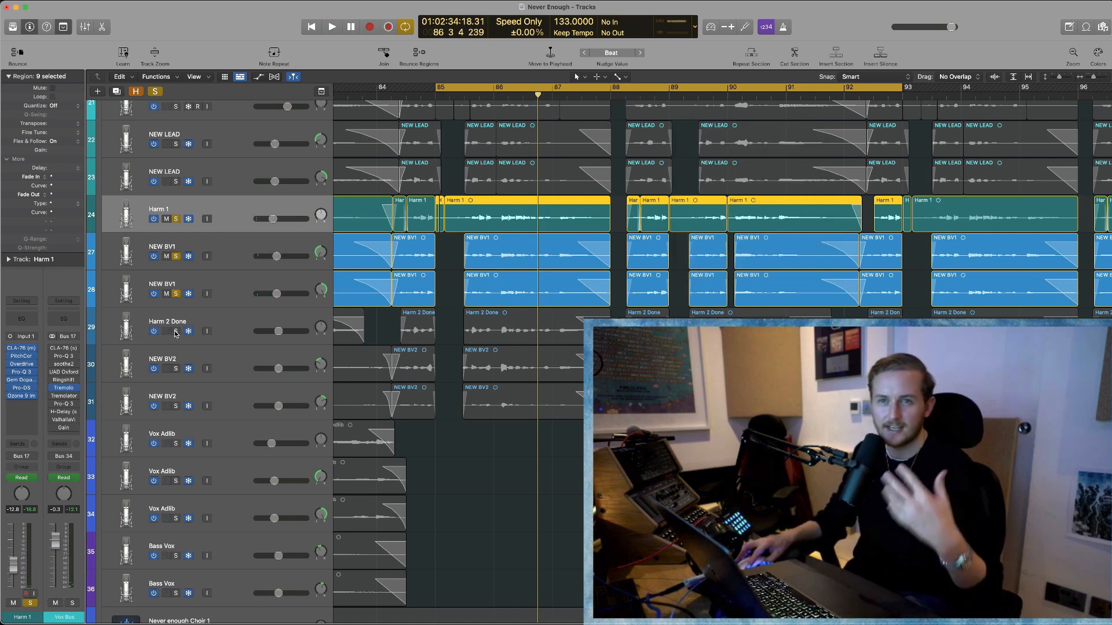
Add Harm 2 Done and both NEW BV2 tracks to the solo and play all six harmony layers
{"action": "left_click_drag", "start_coordinate": [178, 334], "coordinate": [176, 406]}
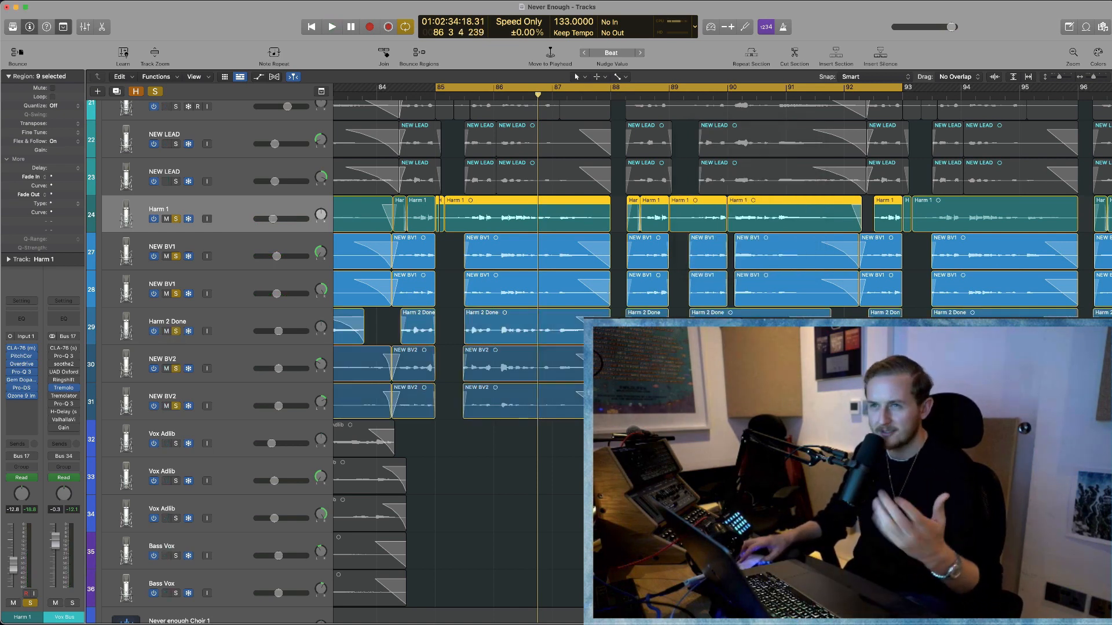
{"action": "scroll", "coordinate": [447, 449], "scroll_direction": "up", "scroll_amount": 2}
{"action": "key", "text": "space"}
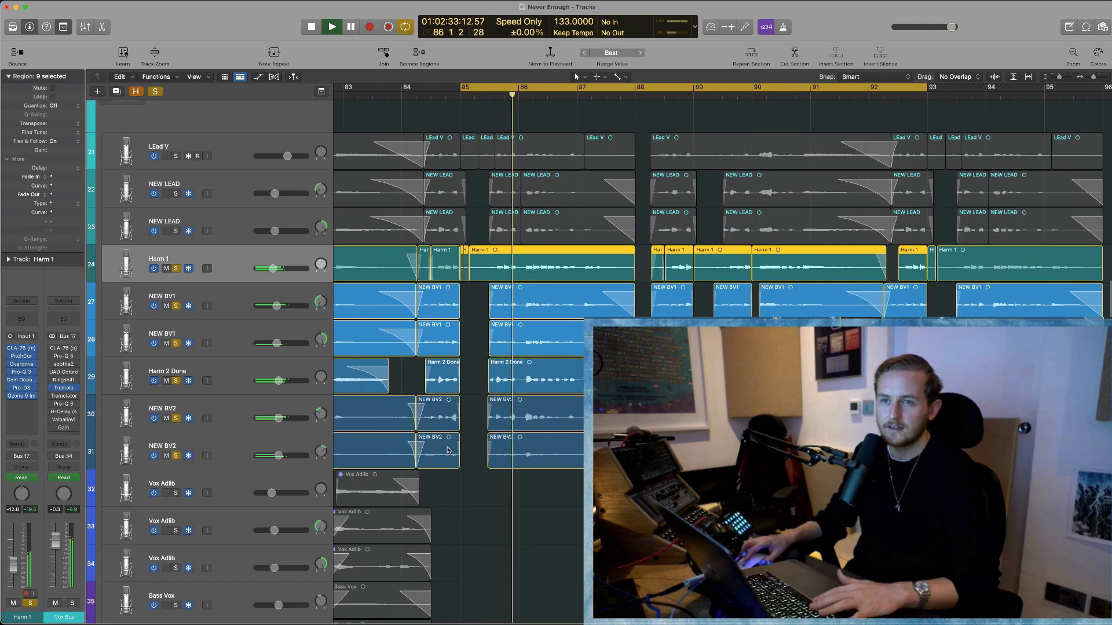
Unsolo Harm 1 and both NEW BV1 tracks so only the Harm 2 Done and NEW BV2 layers play
{"action": "scroll", "coordinate": [447, 450], "scroll_direction": "up", "scroll_amount": 1}
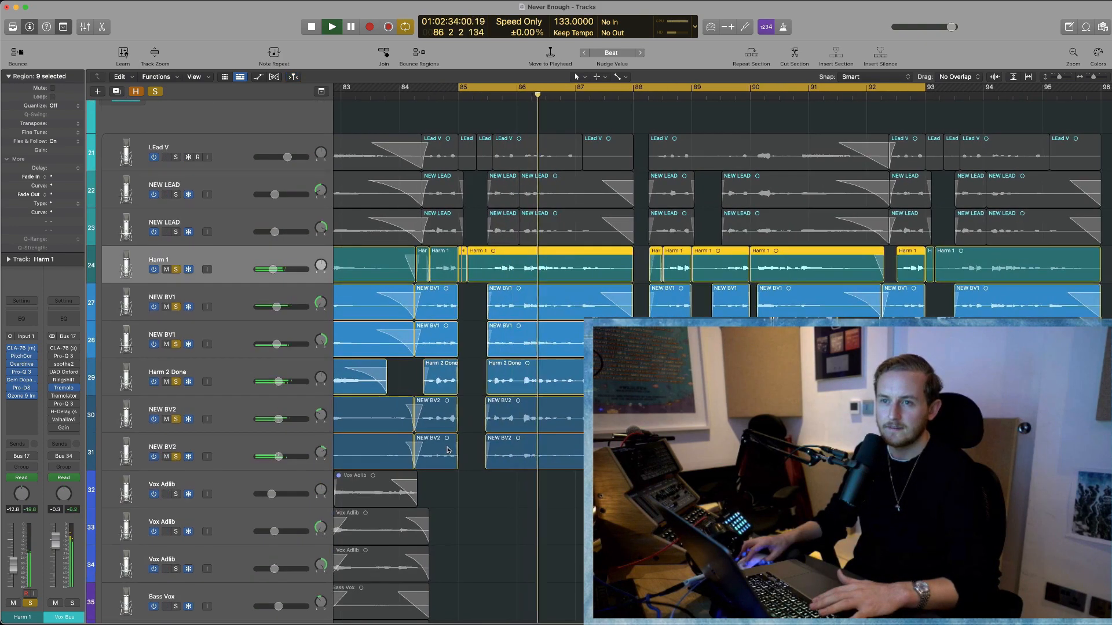
{"action": "left_click", "coordinate": [176, 345]}
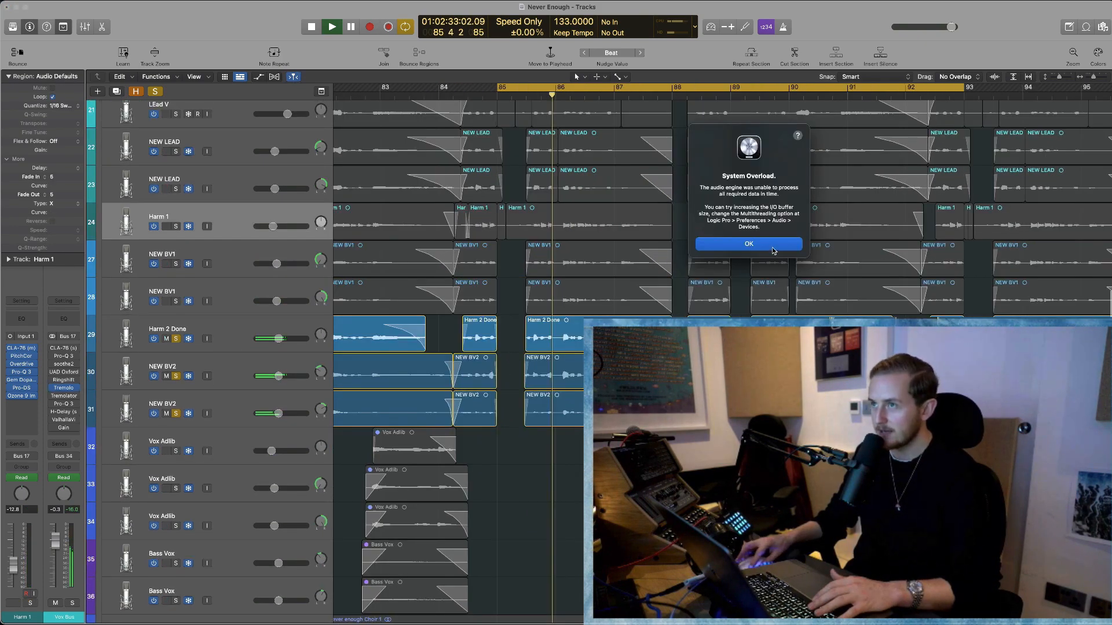
{"action": "left_click", "coordinate": [749, 244]}
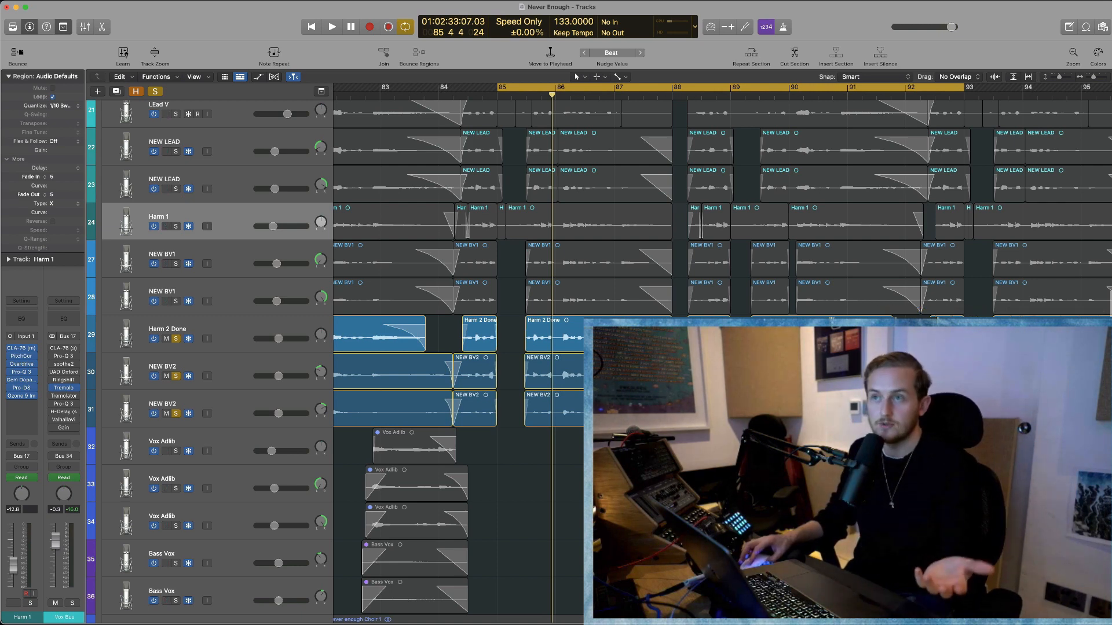
Solo every track from LEad V down to the second NEW BV1 and play the full stack of leads and harmonies
{"action": "scroll", "coordinate": [398, 371], "scroll_direction": "up", "scroll_amount": 2}
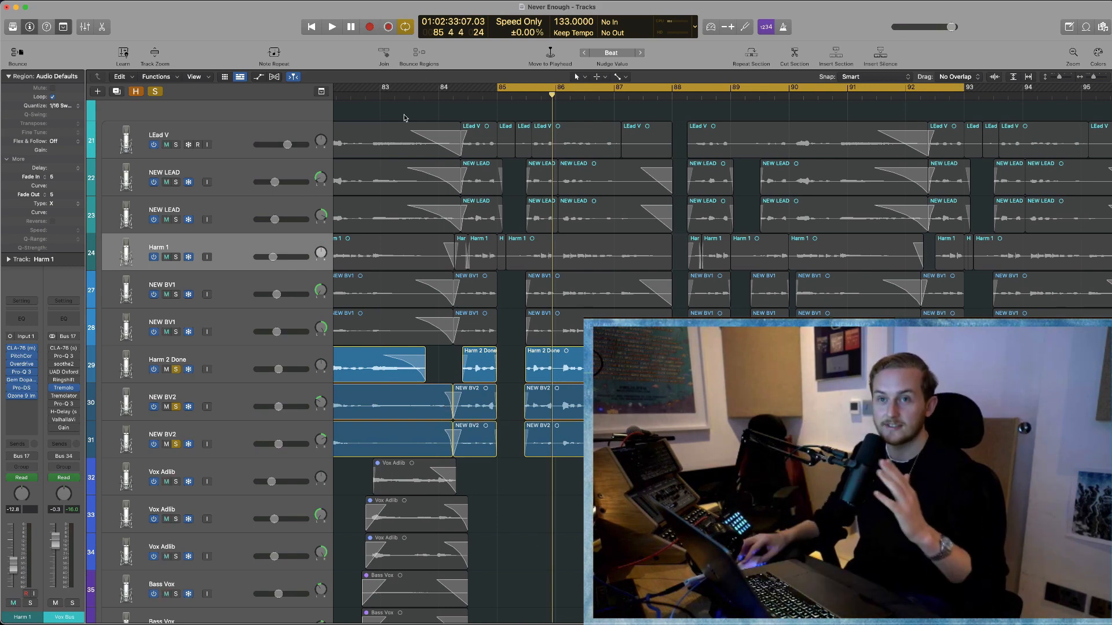
{"action": "left_click_drag", "start_coordinate": [178, 332], "coordinate": [176, 146]}
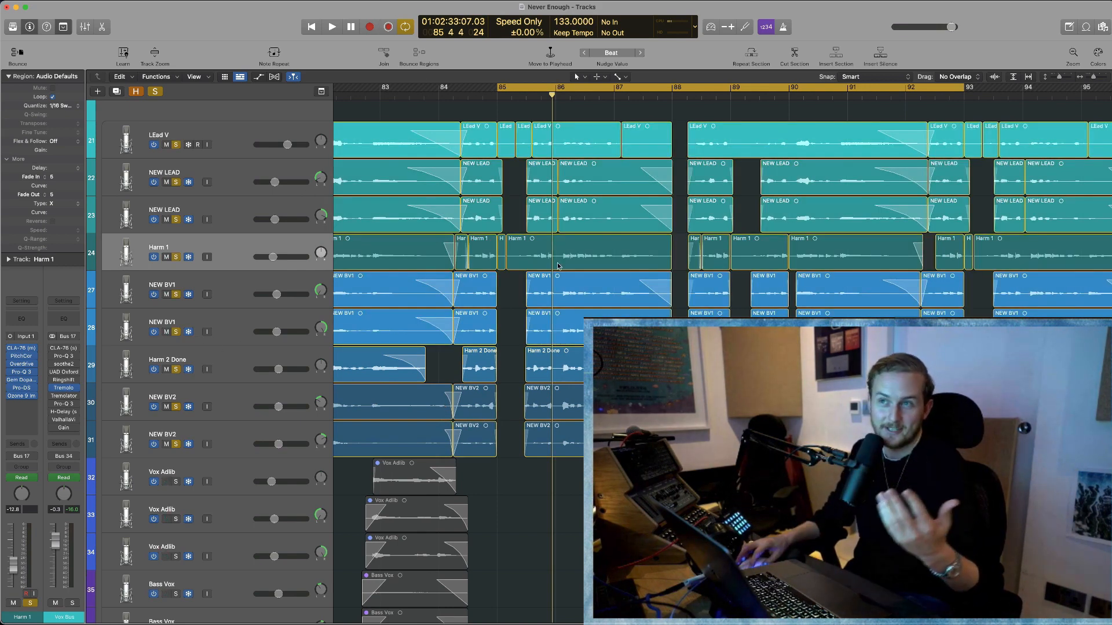
{"action": "key", "text": "space"}
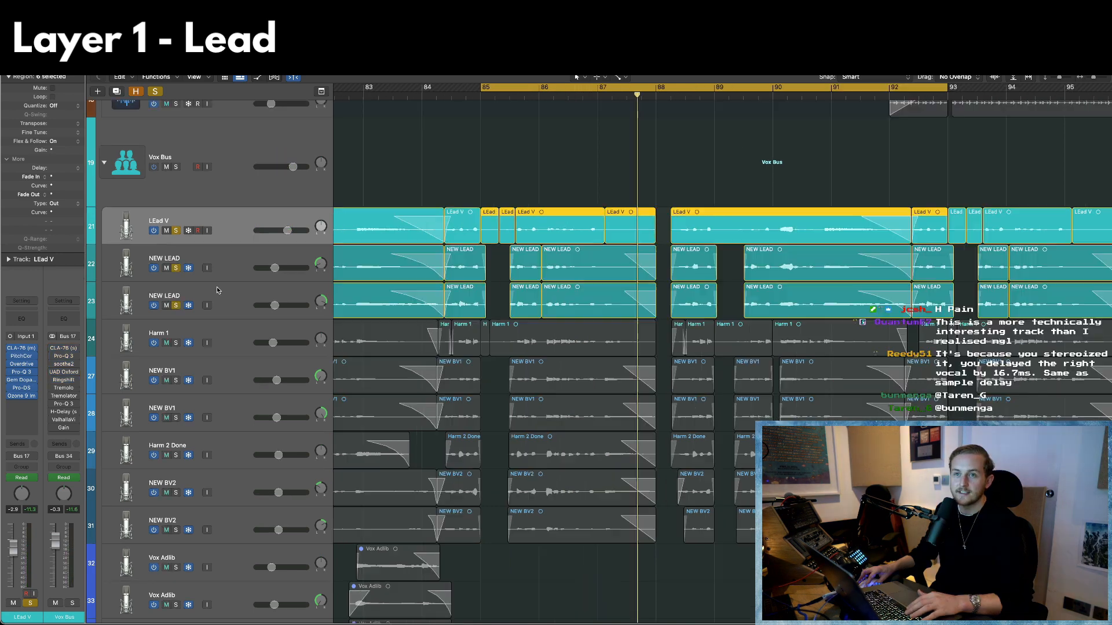
Select the two panned NEW LEAD tracks and listen to them together with the soloed LEad V
{"action": "left_click", "coordinate": [217, 290]}
{"action": "left_click", "coordinate": [217, 263]}
{"action": "left_click", "coordinate": [217, 298]}
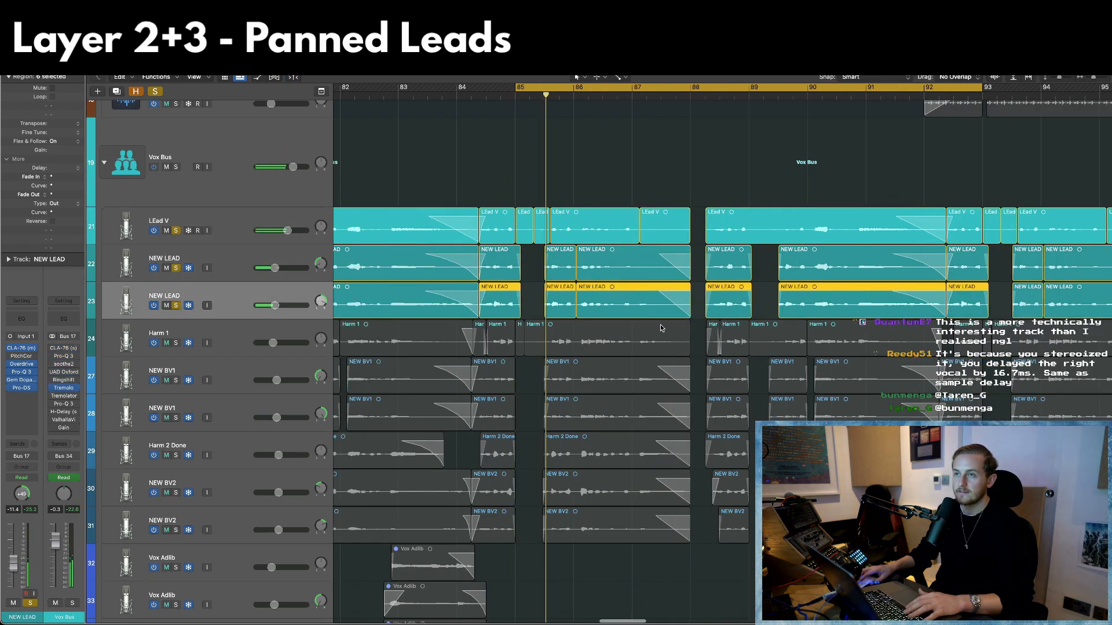
{"action": "scroll", "coordinate": [643, 338], "scroll_direction": "left", "scroll_amount": 3}
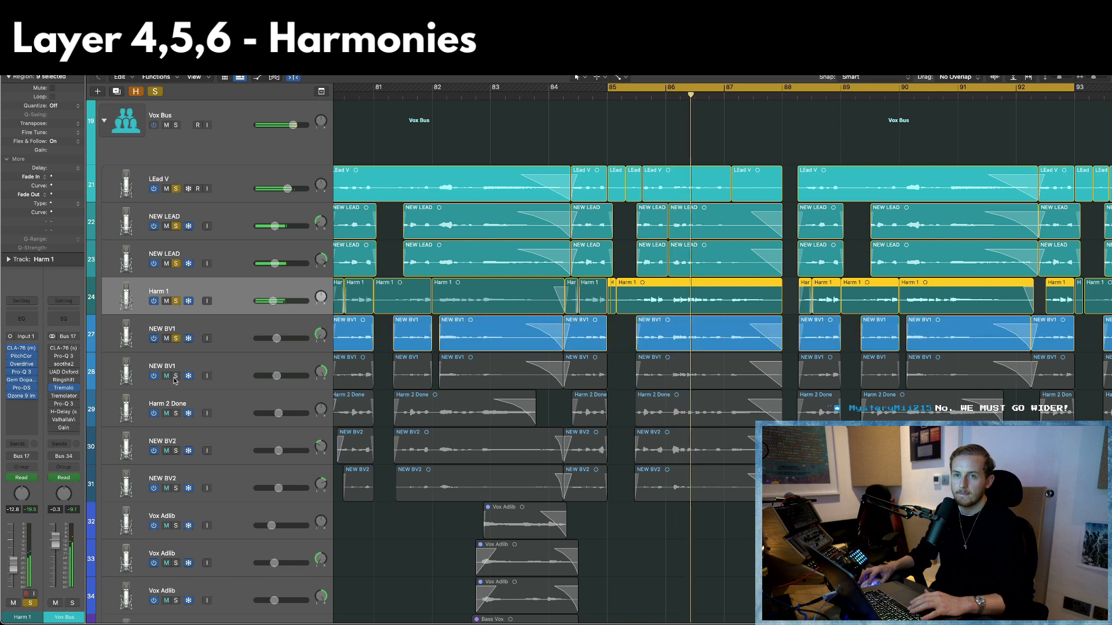
Solo both NEW BV1 tracks and unsolo LEad V and the two NEW LEAD tracks to hear the harmonies alone
{"action": "left_click", "coordinate": [176, 338]}
{"action": "left_click", "coordinate": [176, 376]}
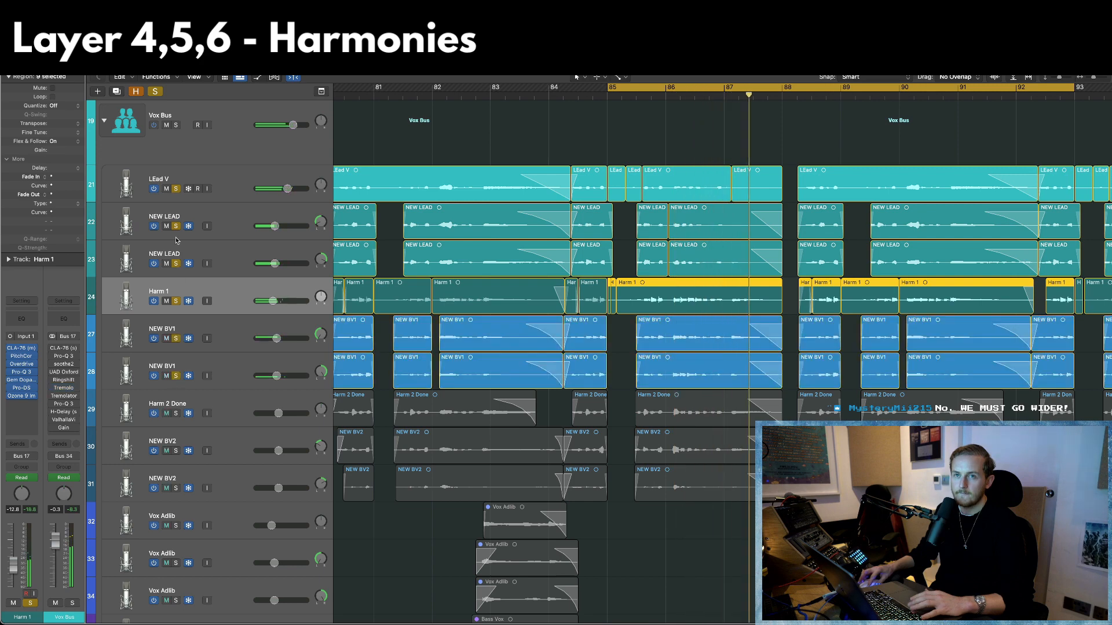
{"action": "left_click", "coordinate": [176, 263]}
{"action": "left_click_drag", "start_coordinate": [175, 189], "coordinate": [176, 226]}
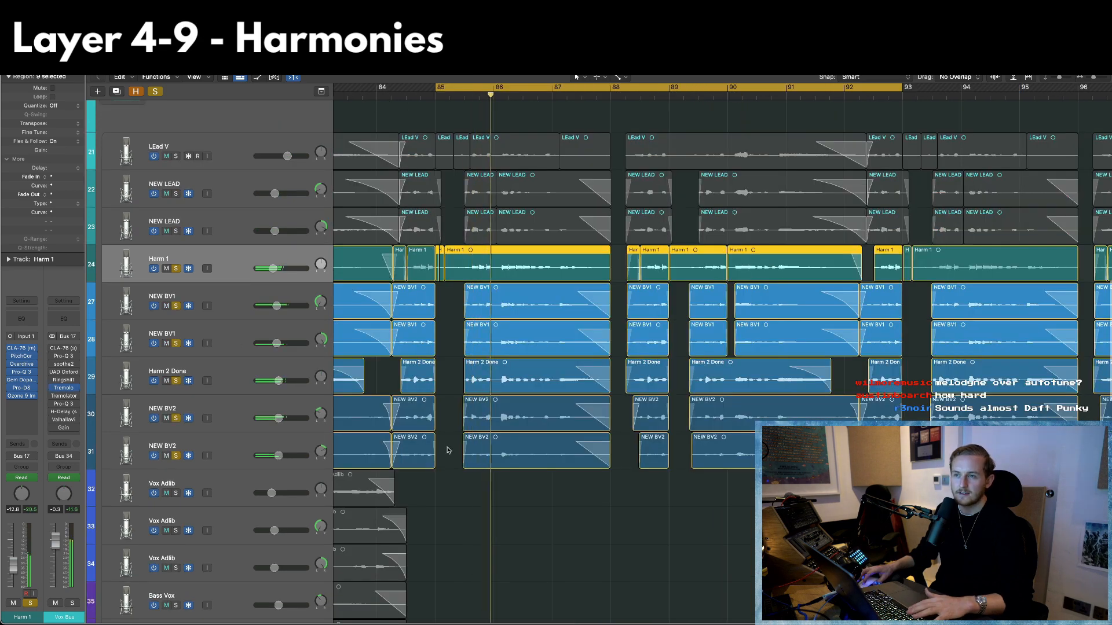
{"action": "scroll", "coordinate": [434, 447], "scroll_direction": "left", "scroll_amount": 1}
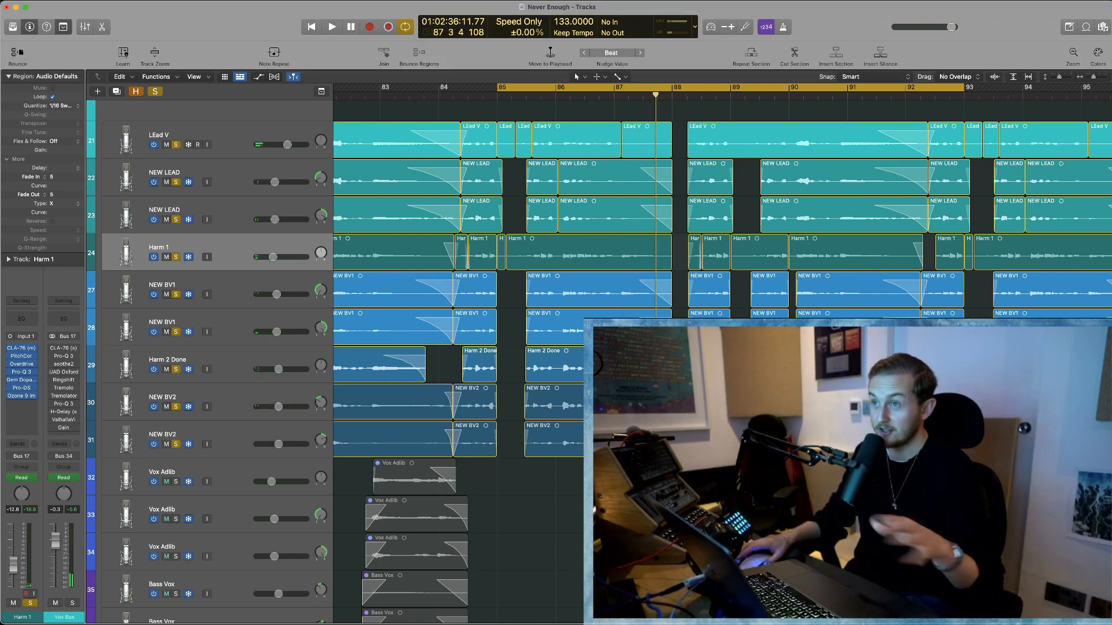
Turn off cycle playback and play the vocal stack with the Vox Adlib and Bass Vox accent tracks soloed as well
{"action": "scroll", "coordinate": [437, 210], "scroll_direction": "left", "scroll_amount": 3}
{"action": "scroll", "coordinate": [437, 210], "scroll_direction": "down", "scroll_amount": 3}
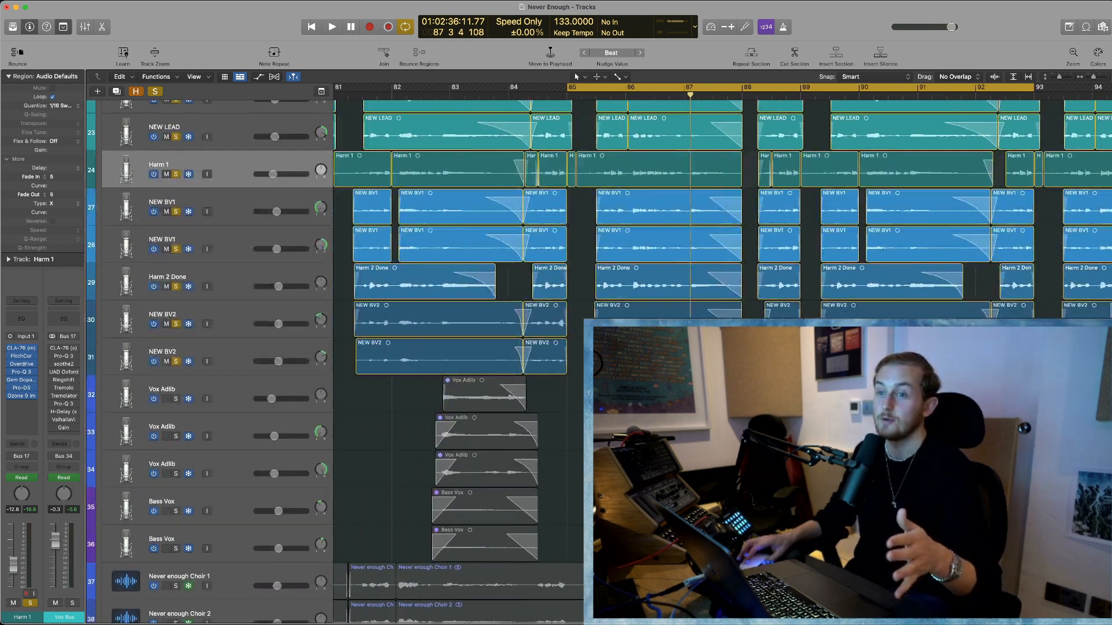
{"action": "key", "text": "c"}
{"action": "key", "text": "space"}
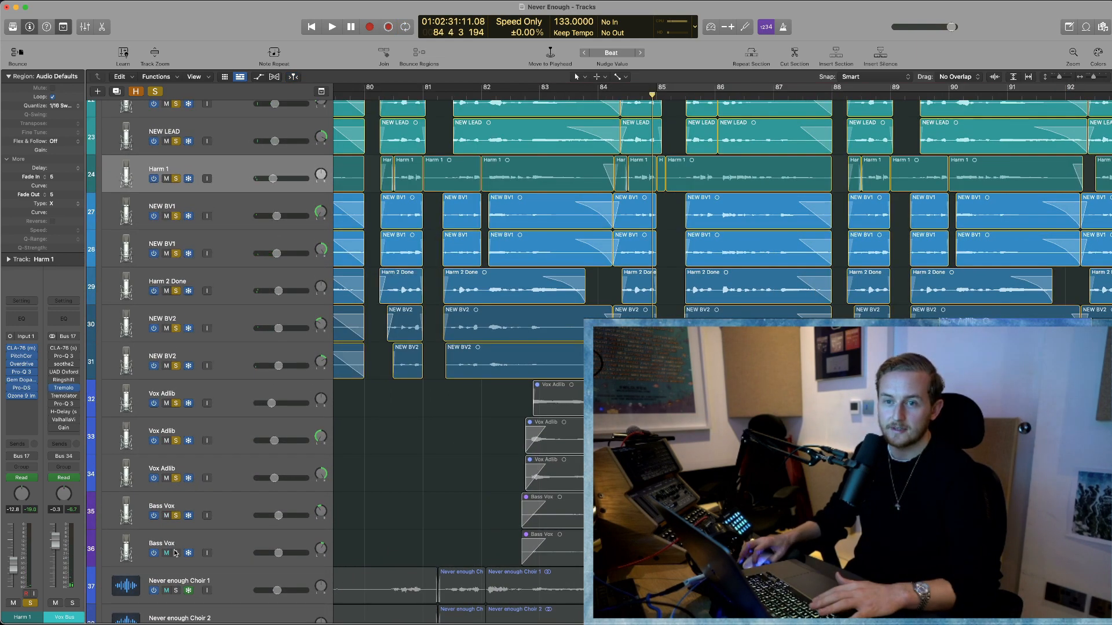
{"action": "left_click_drag", "start_coordinate": [527, 425], "coordinate": [735, 476]}
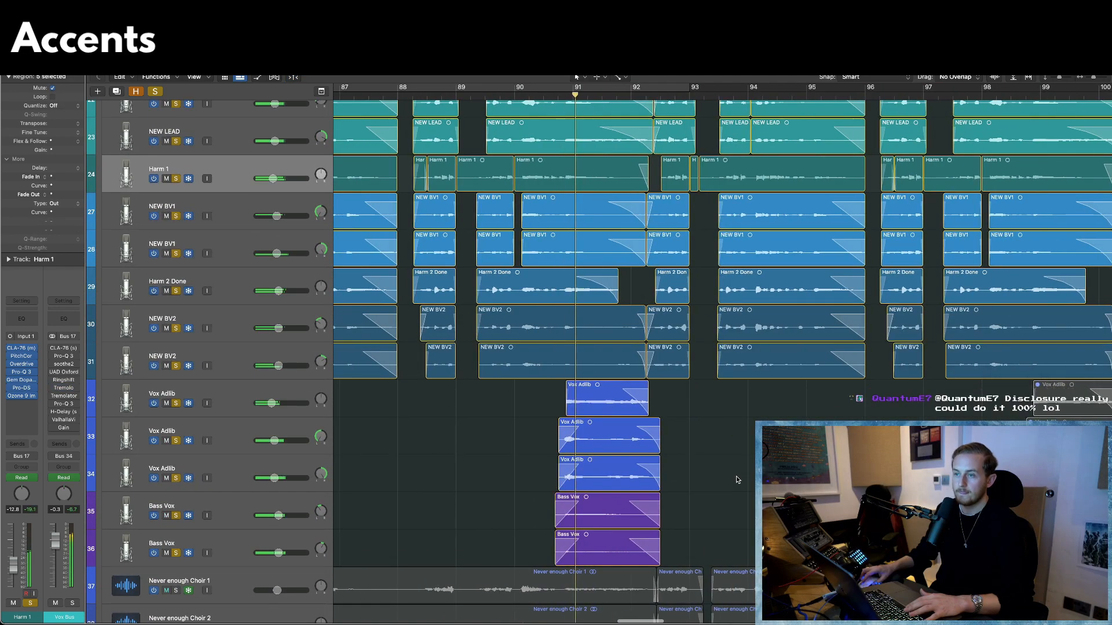
{"action": "scroll", "coordinate": [736, 478], "scroll_direction": "up", "scroll_amount": 1}
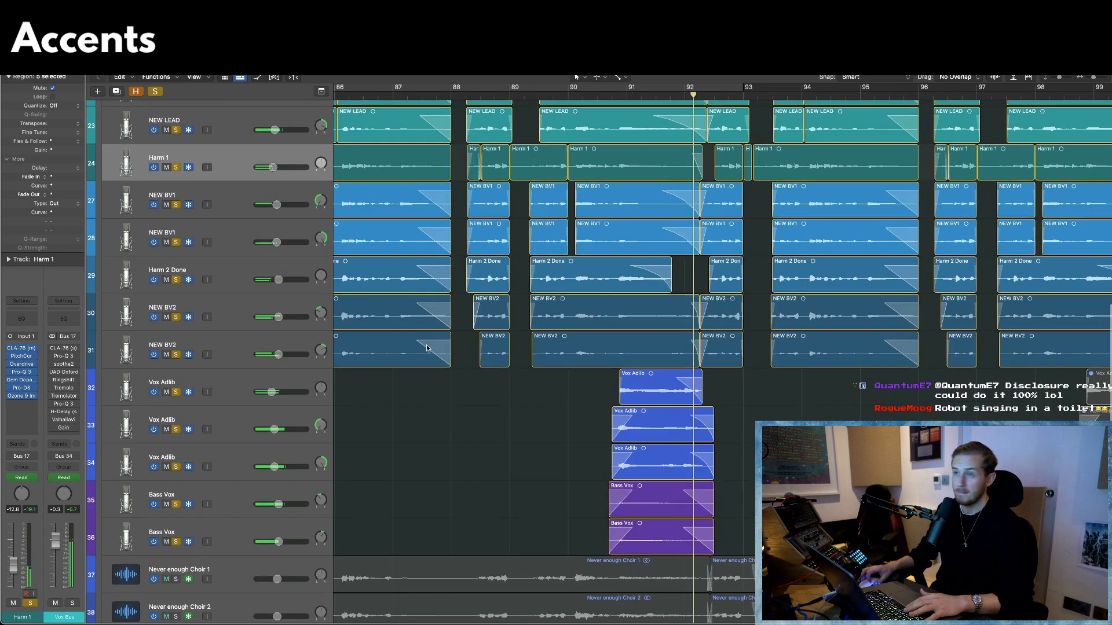
Set the cycle range over the accent phrase and zoom in on the regions of the two soloed Bass Vox tracks
{"action": "left_click_drag", "start_coordinate": [607, 87], "coordinate": [826, 92]}
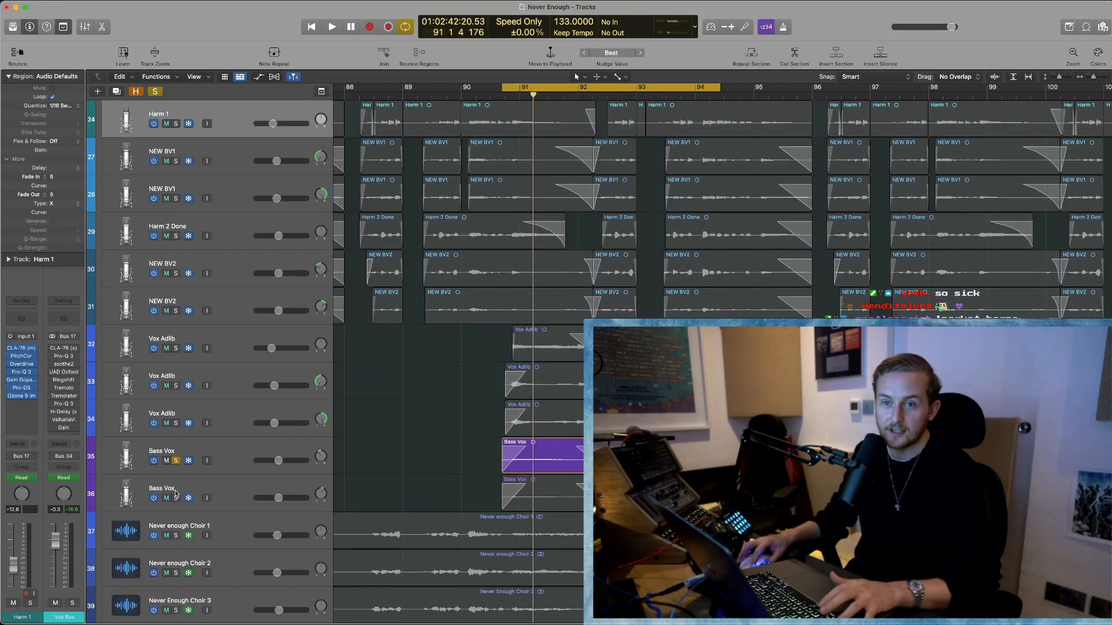
{"action": "left_click", "coordinate": [231, 458]}
{"action": "left_click", "coordinate": [238, 494], "text": "shift"}
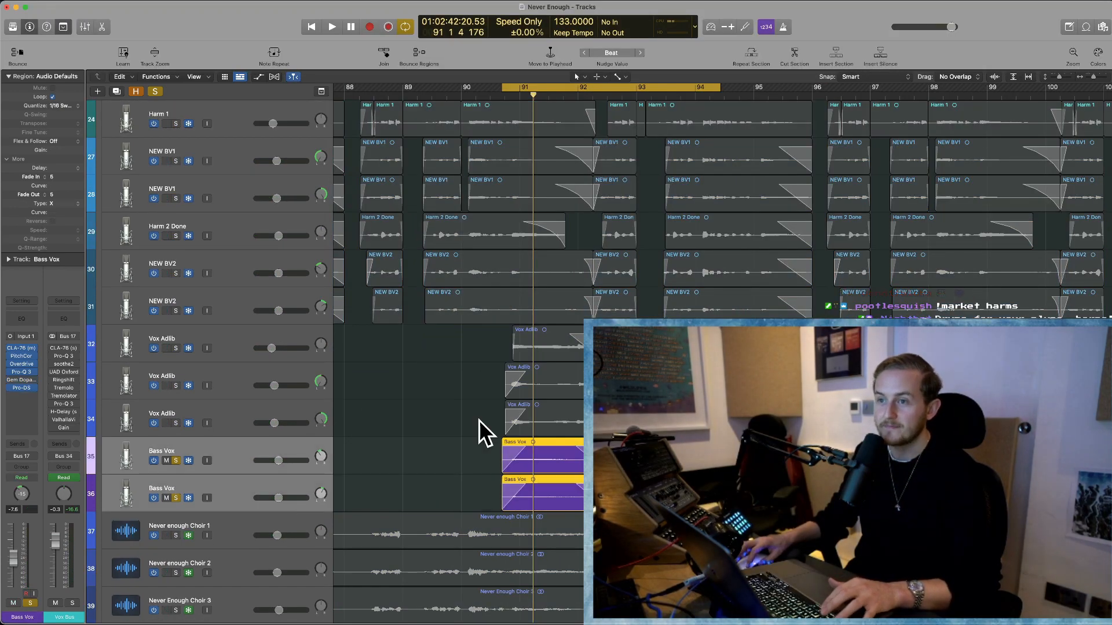
{"action": "key", "text": "z"}
{"action": "scroll", "coordinate": [403, 345], "scroll_direction": "up", "scroll_amount": 1}
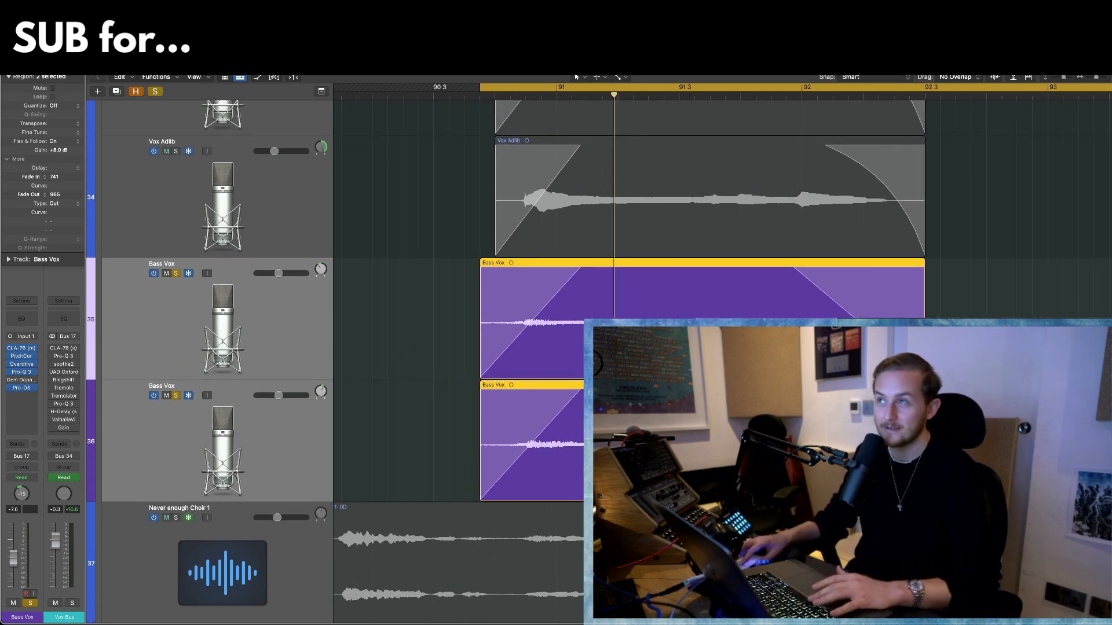
Play the two Bass Vox regions and select each Bass Vox track on its own to inspect its effects chain
{"action": "key", "text": "shift+space"}
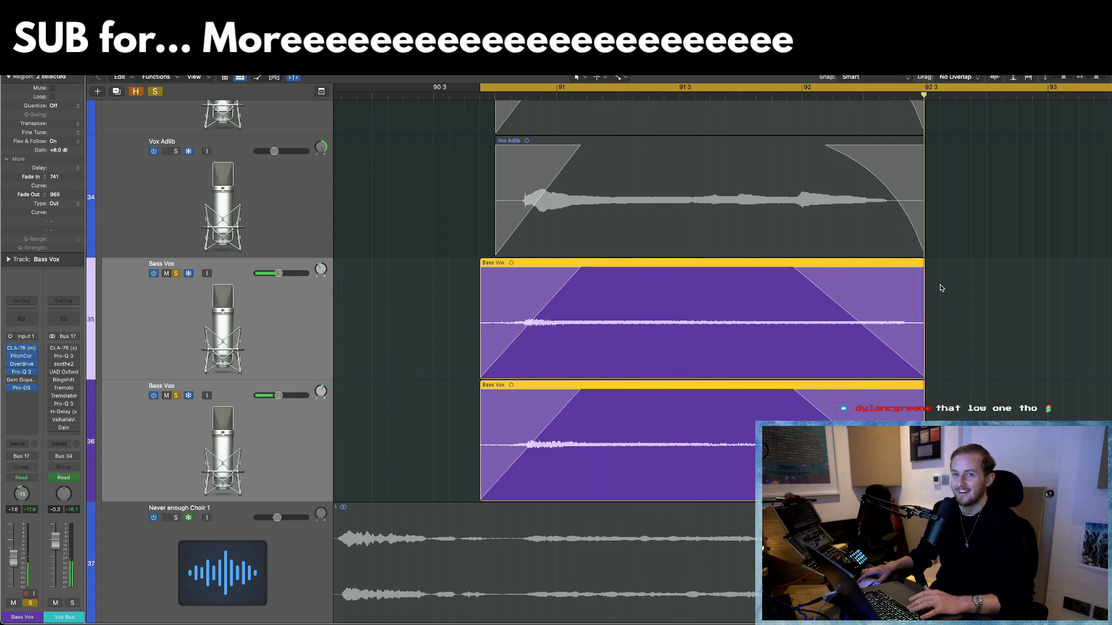
{"action": "key", "text": "space"}
{"action": "left_click", "coordinate": [136, 437]}
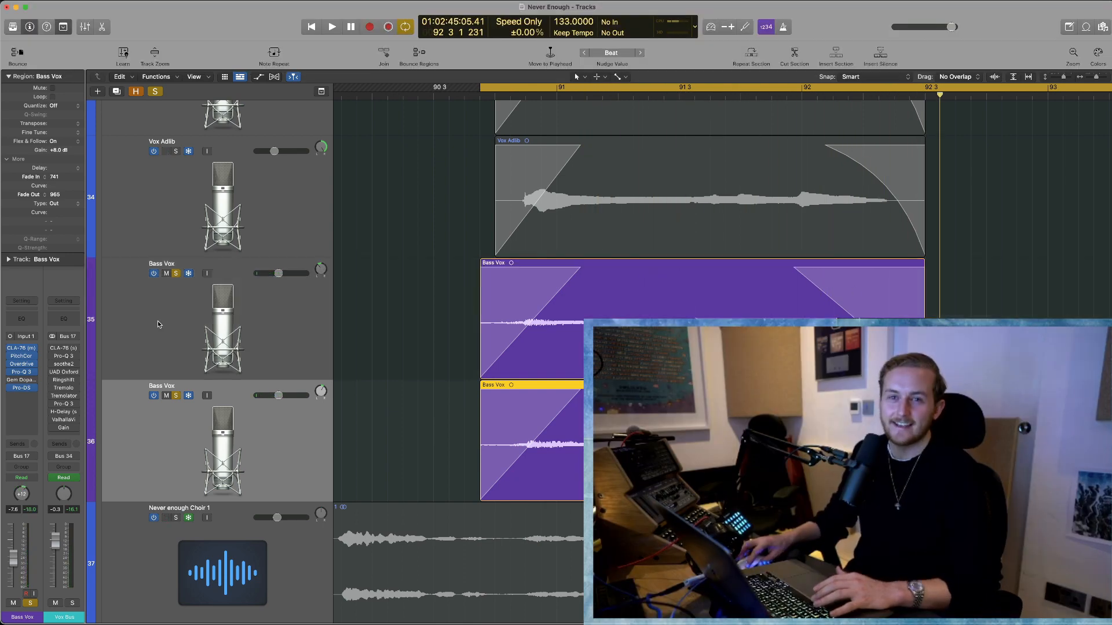
{"action": "left_click", "coordinate": [158, 322]}
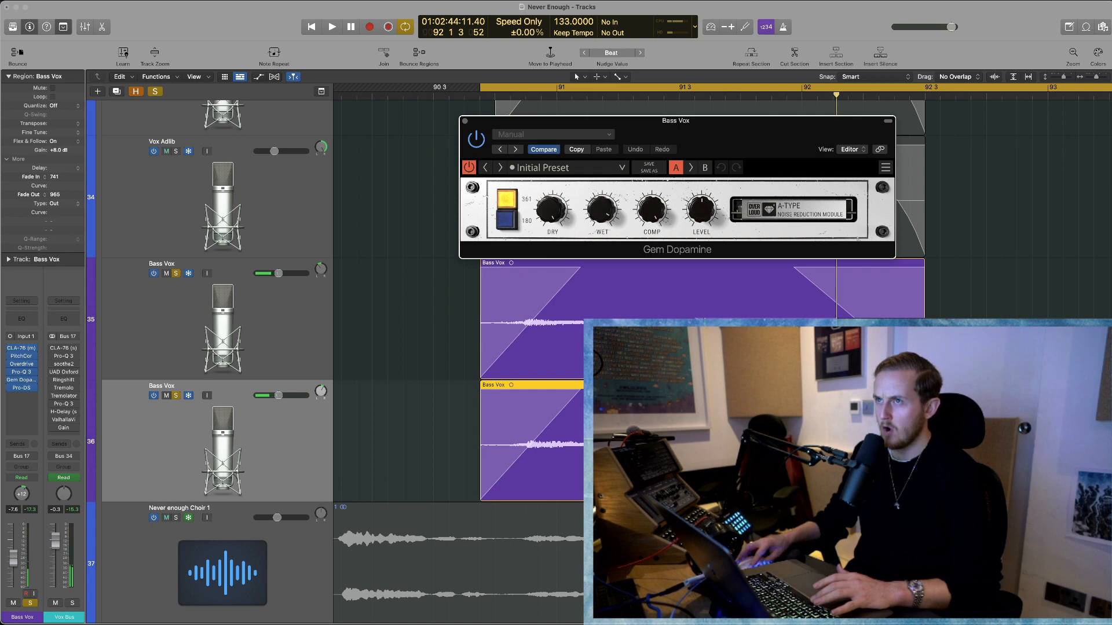
Solo the whole Vox Bus and play all vocal layers together with the accent tracks
{"action": "key", "text": "space"}
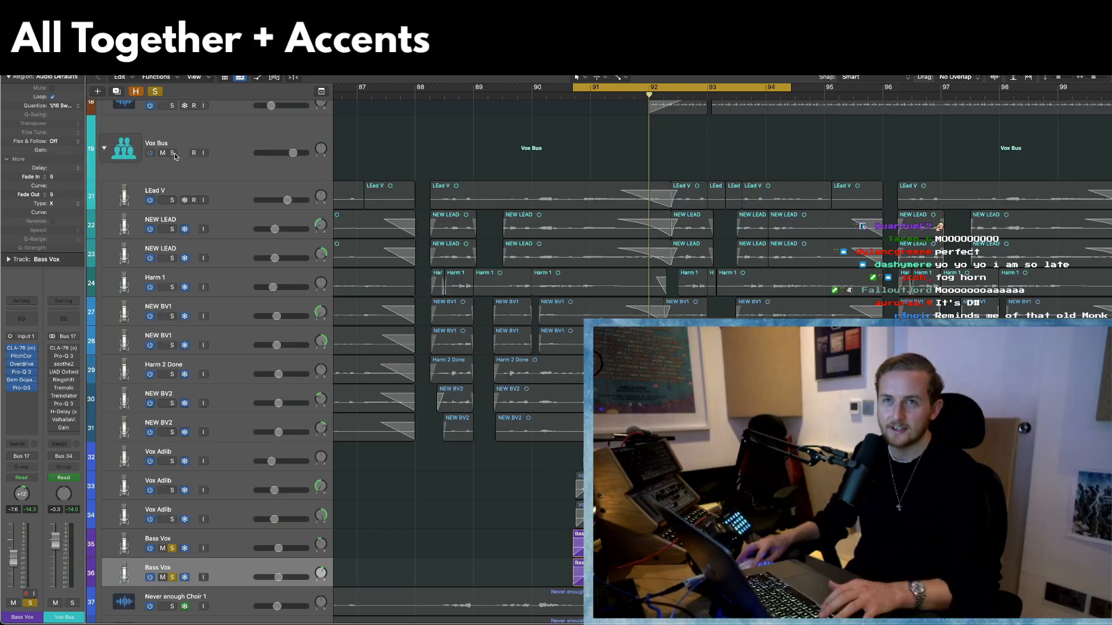
{"action": "left_click", "coordinate": [173, 154]}
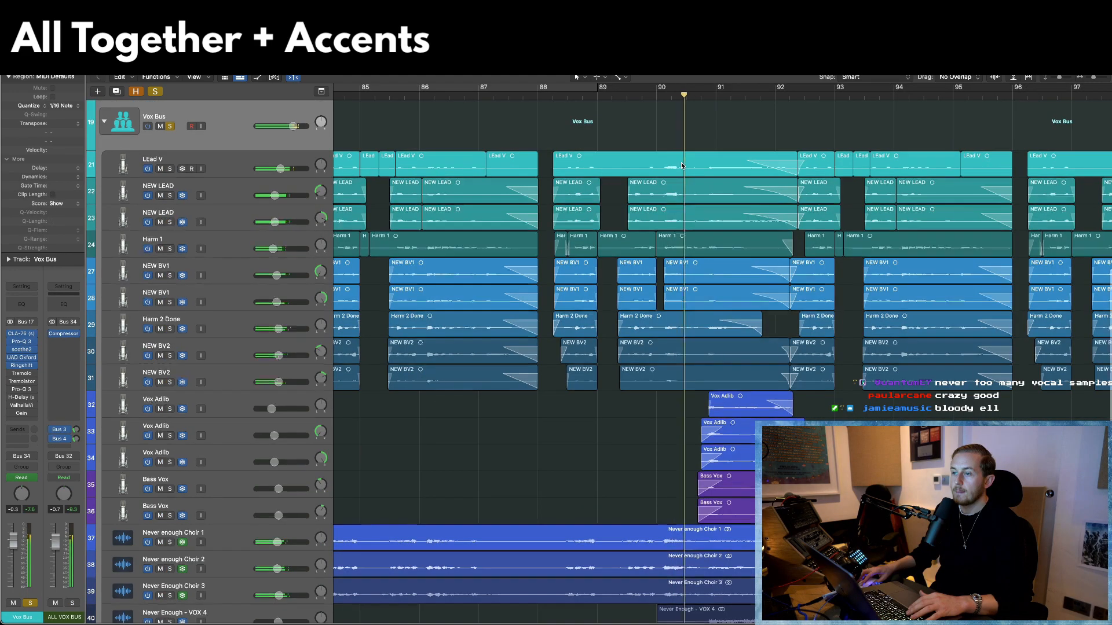
{"action": "scroll", "coordinate": [682, 166], "scroll_direction": "down", "scroll_amount": 5}
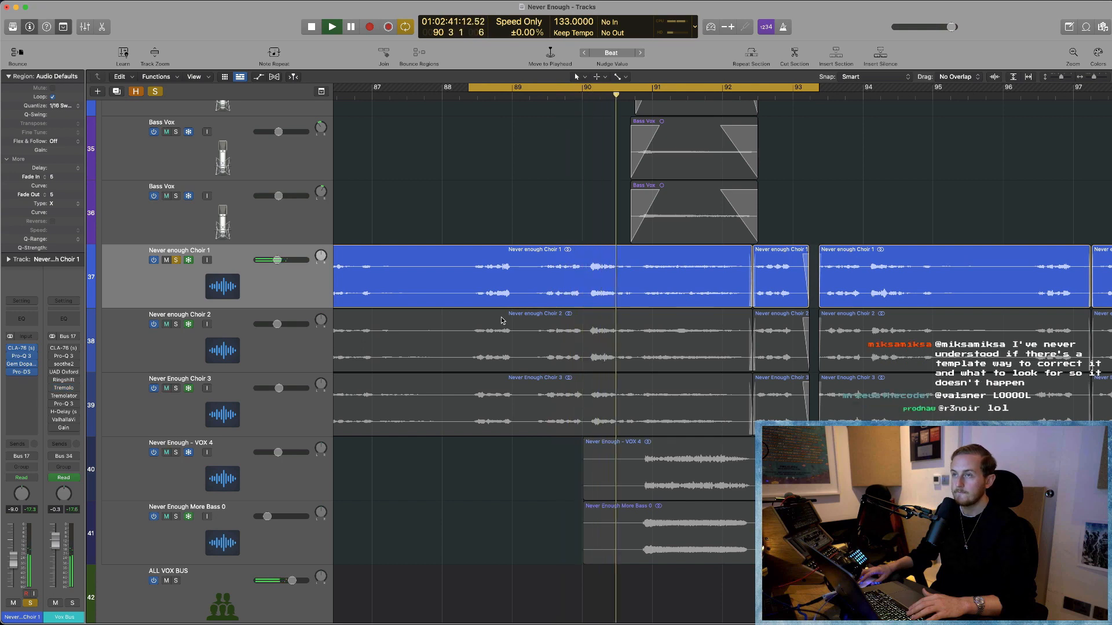
Play the Never enough Choir 1 track soloed over the accent phrase, and stop playback
{"action": "scroll", "coordinate": [502, 321], "scroll_direction": "up", "scroll_amount": 1}
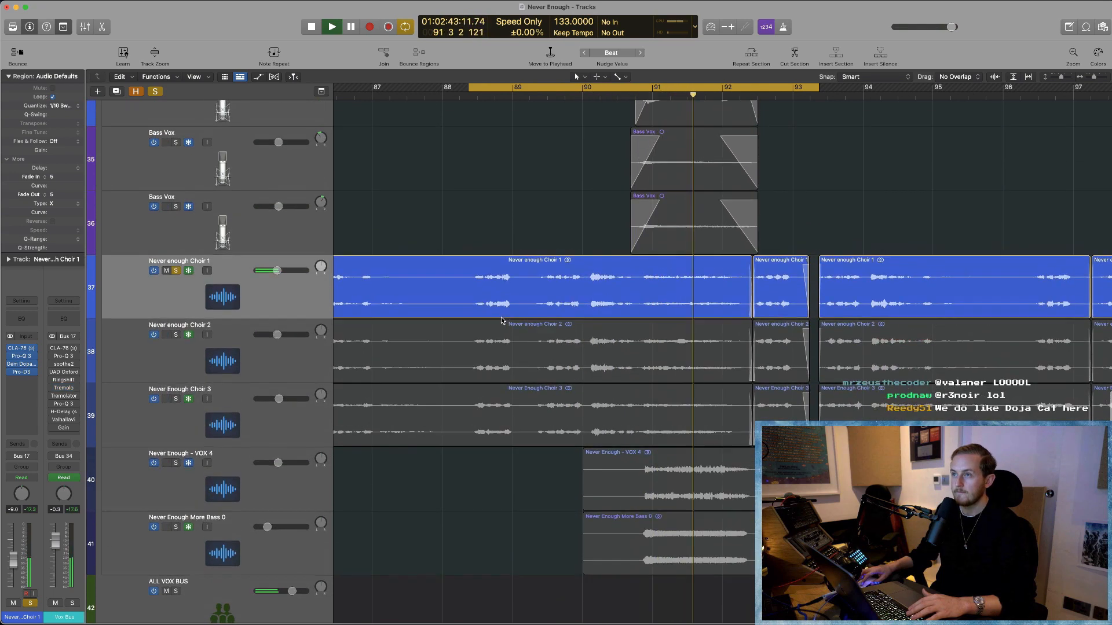
{"action": "scroll", "coordinate": [501, 320], "scroll_direction": "up", "scroll_amount": 1}
{"action": "key", "text": "space"}
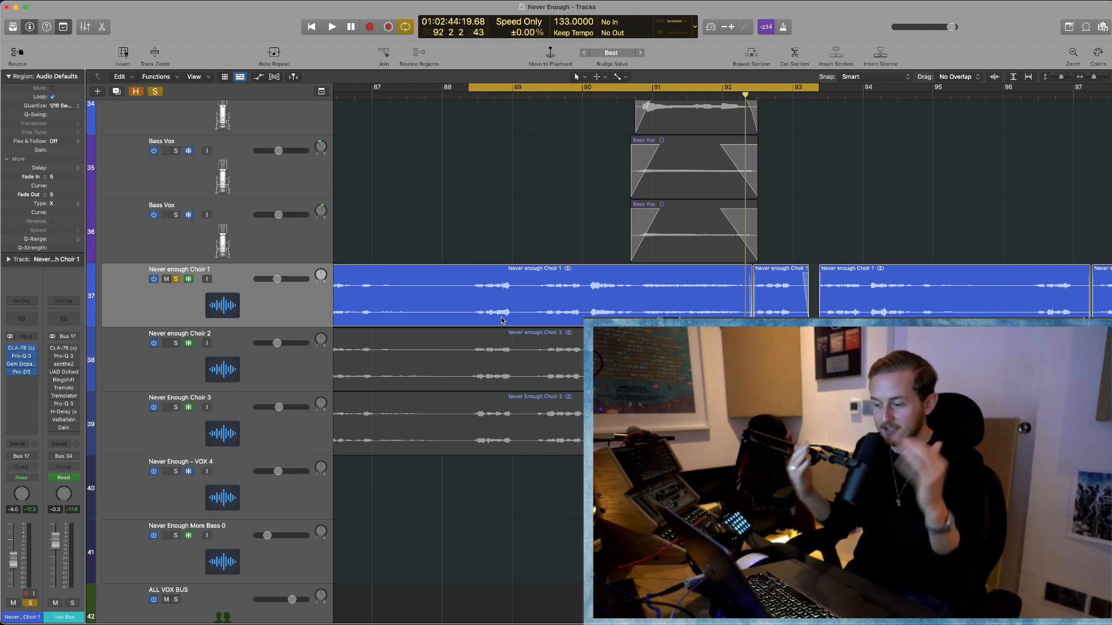
Solo Choir 2, Choir 3, VOX 4 and More Bass 0 along with Choir 1, play them together and dismiss the overload alert
{"action": "left_click", "coordinate": [176, 343]}
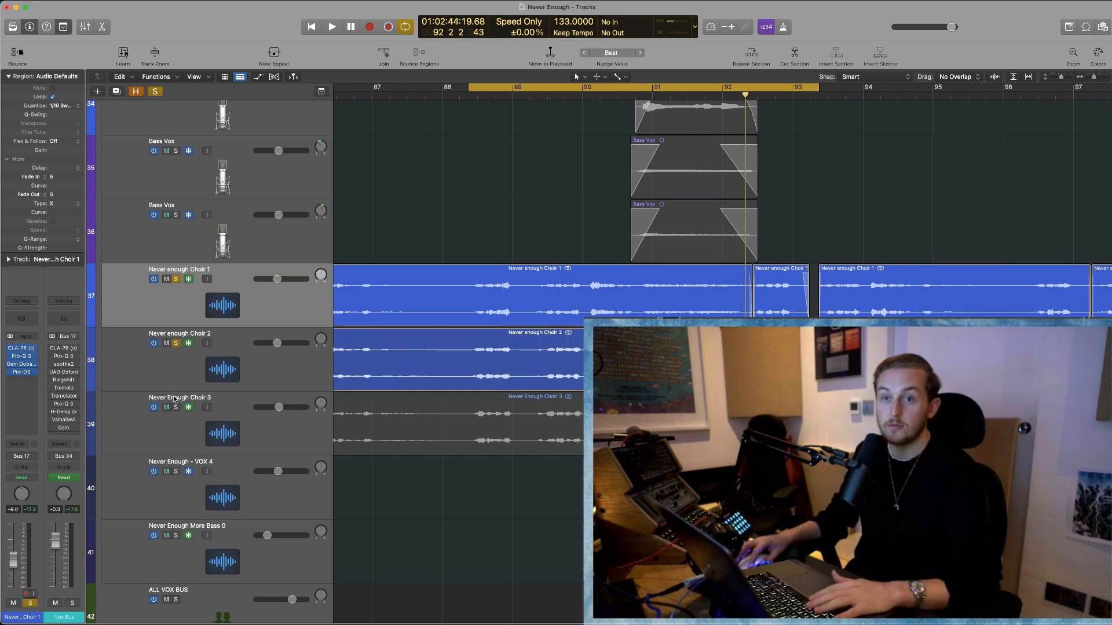
{"action": "left_click", "coordinate": [180, 371]}
{"action": "scroll", "coordinate": [178, 406], "scroll_direction": "down", "scroll_amount": 2}
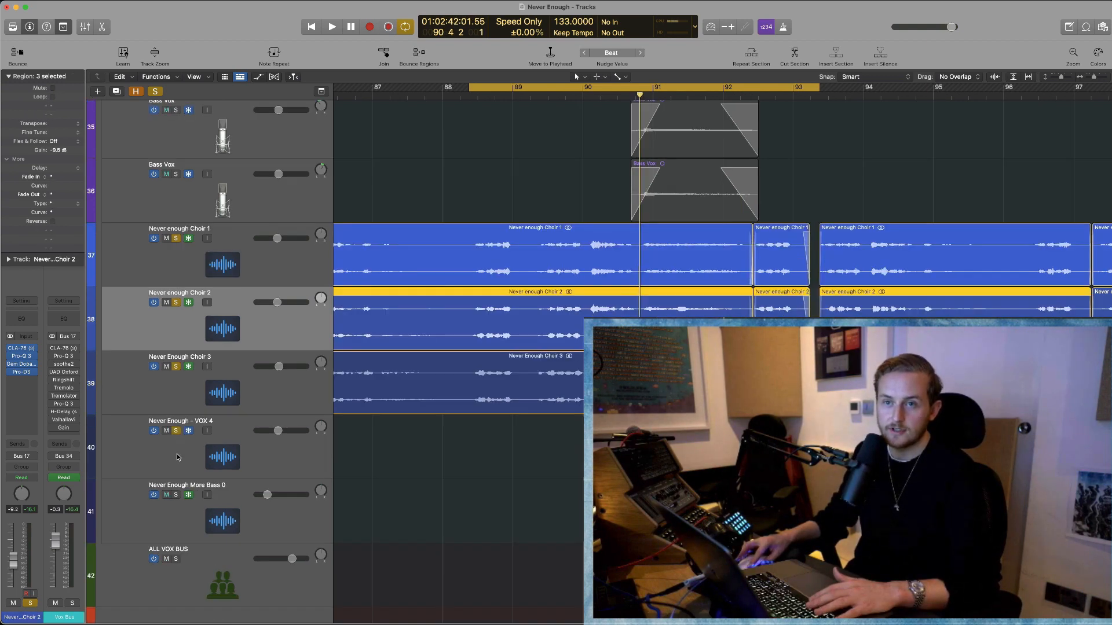
{"action": "key", "text": "space"}
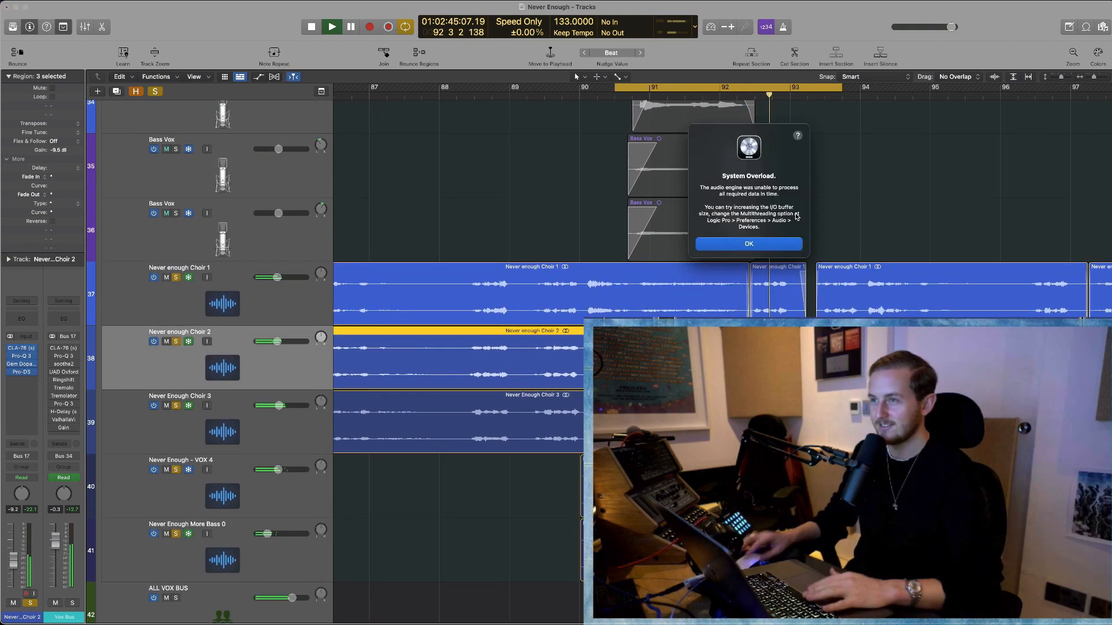
{"action": "left_click", "coordinate": [715, 240]}
Open the CLA-76 compressor on the Vox Bus to inspect its settings, and close it
{"action": "key", "text": "z"}
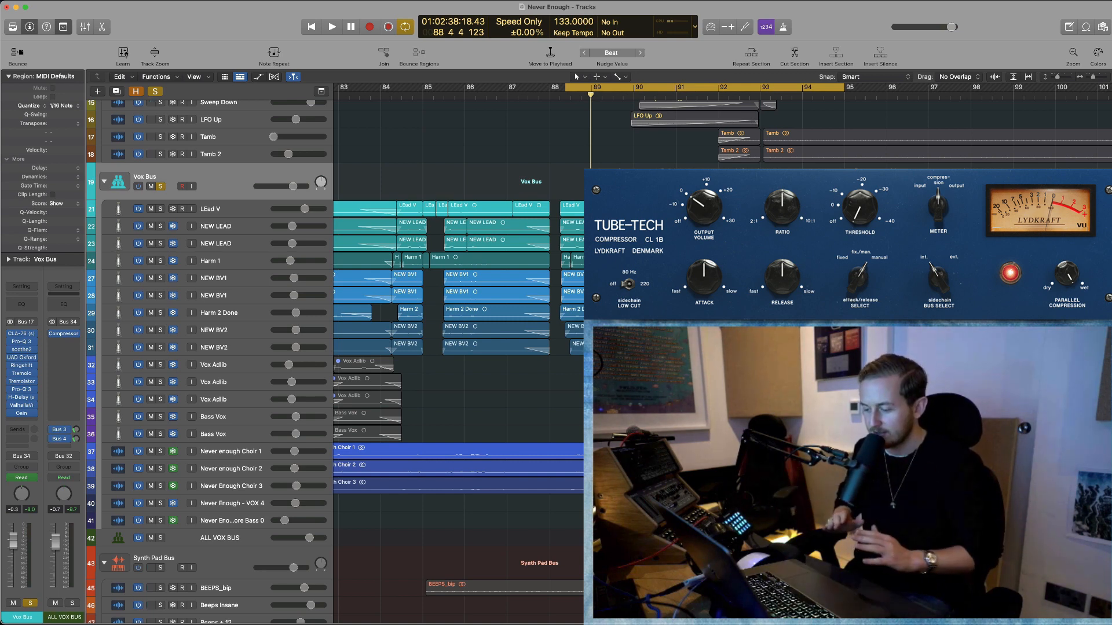
{"action": "left_click", "coordinate": [21, 333]}
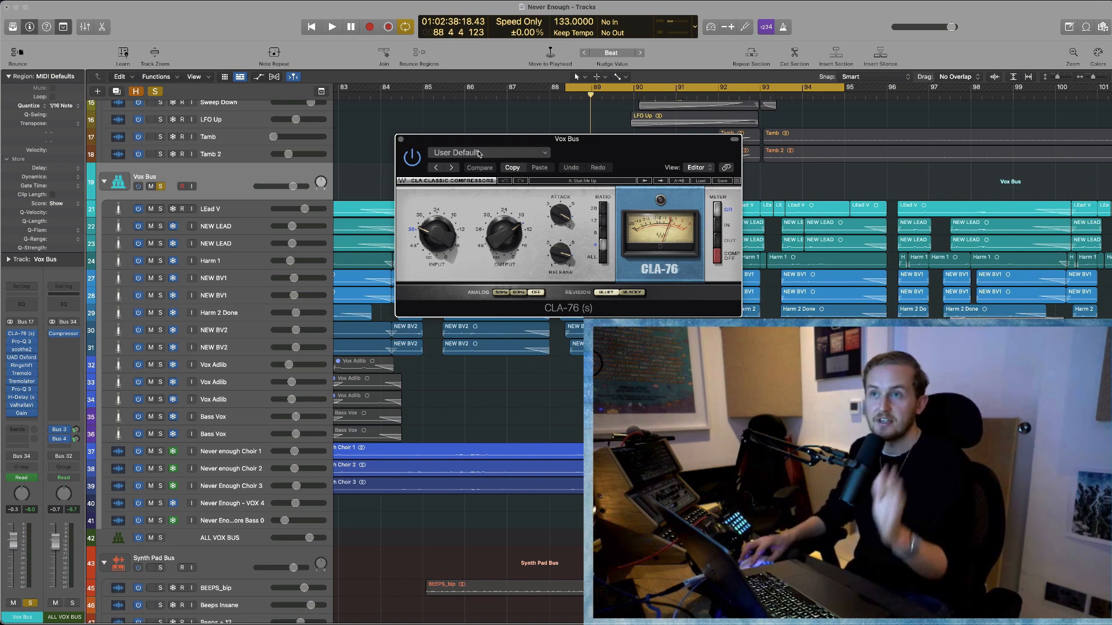
{"action": "left_click", "coordinate": [400, 139]}
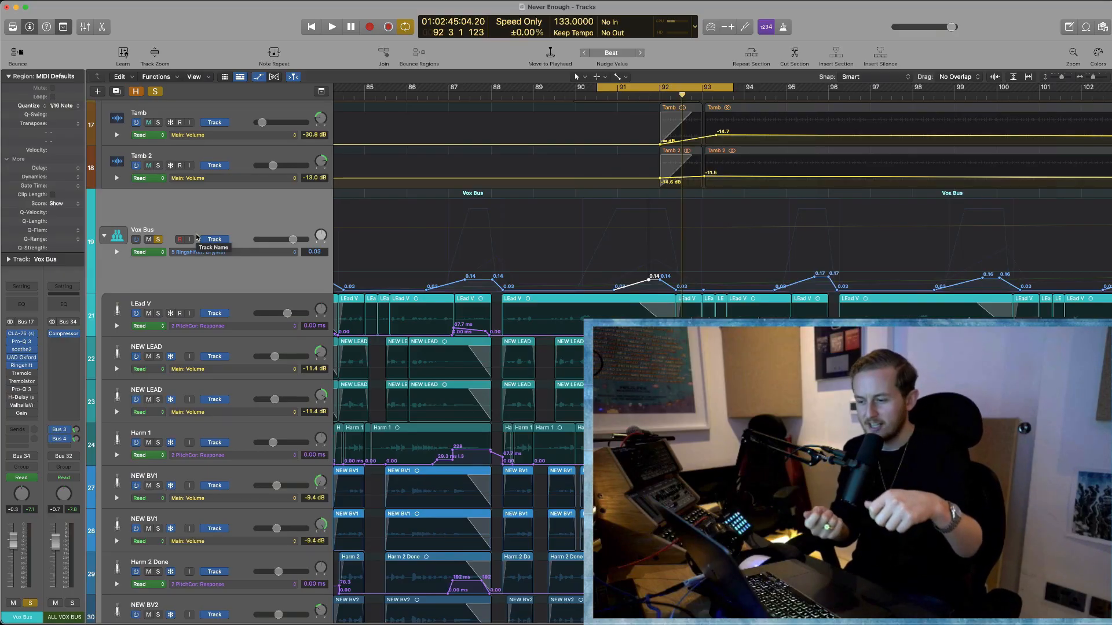
Raise the Vox Bus Ringshifter Dry/Wet automation peak near bar 92 to 0.60, play the passage and undo the change
{"action": "key", "text": "v"}
{"action": "left_click_drag", "start_coordinate": [657, 277], "coordinate": [657, 256]}
{"action": "key", "text": "space"}
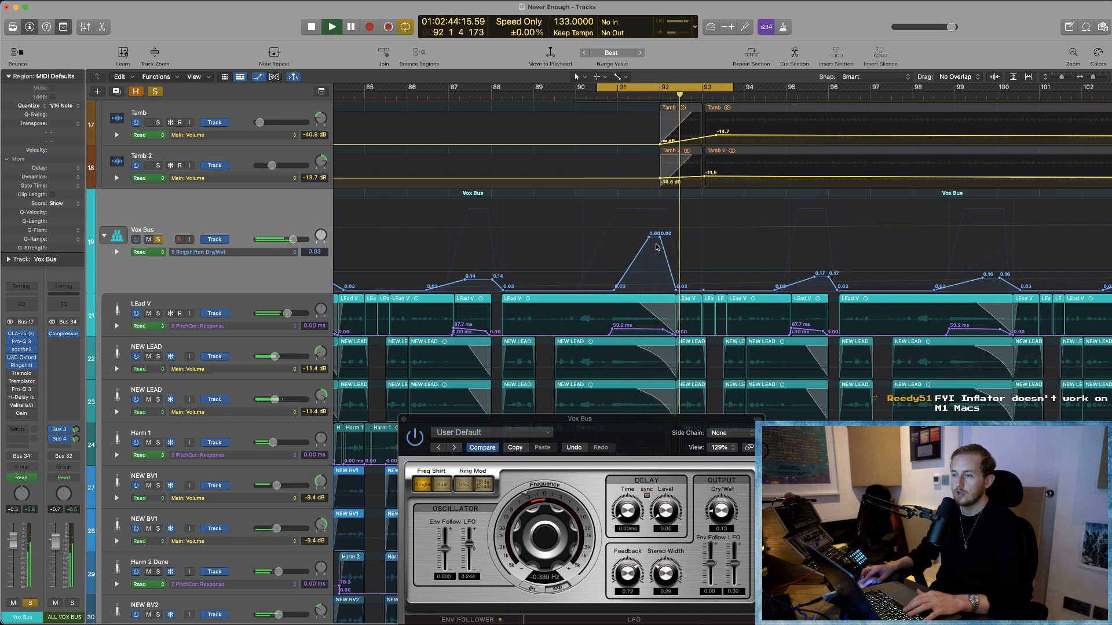
{"action": "key", "text": "space"}
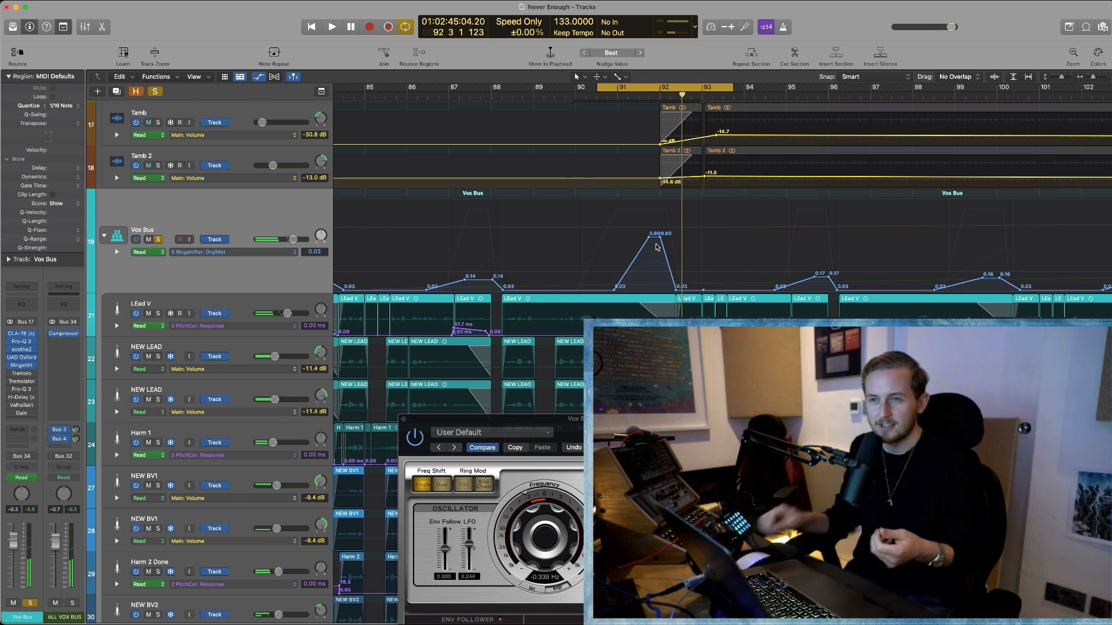
{"action": "key", "text": "super+z"}
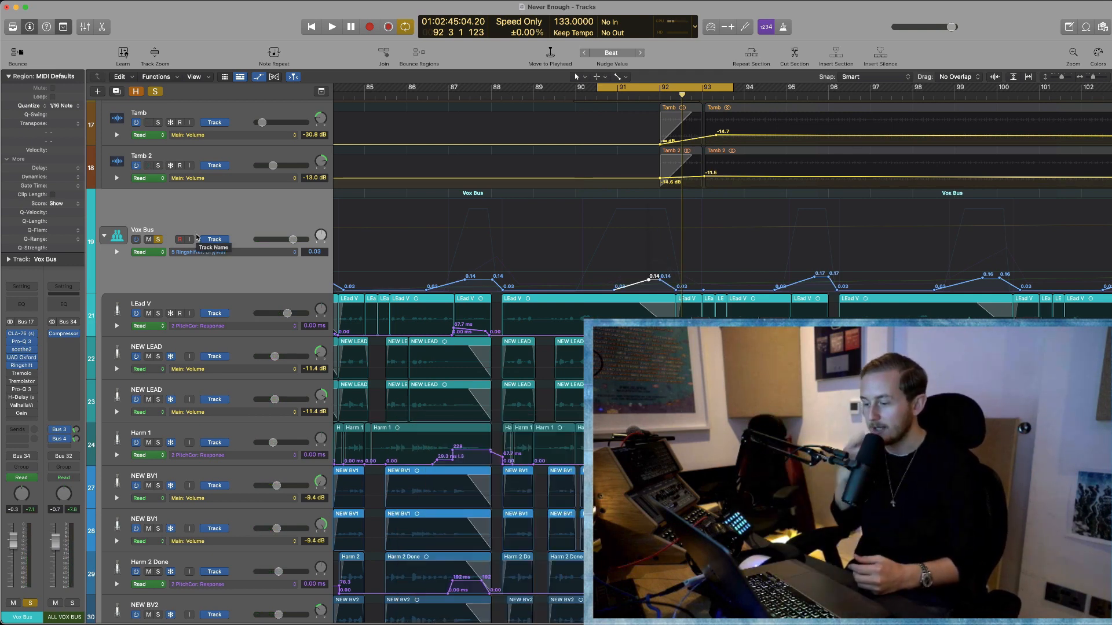
Show the Vox Bus automation lanes and examine the Ringshifter, volume, Tremolo bypass, Tremolator and Pro-Q 3 curves
{"action": "key", "text": "a"}
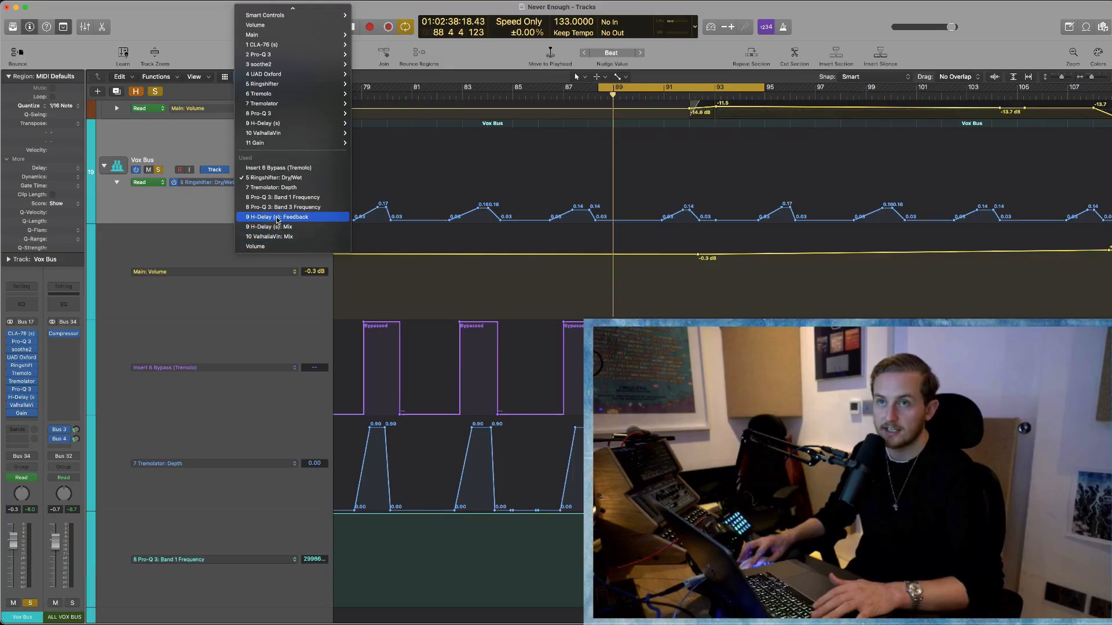
{"action": "left_click", "coordinate": [184, 202]}
{"action": "scroll", "coordinate": [294, 297], "scroll_direction": "down", "scroll_amount": 3}
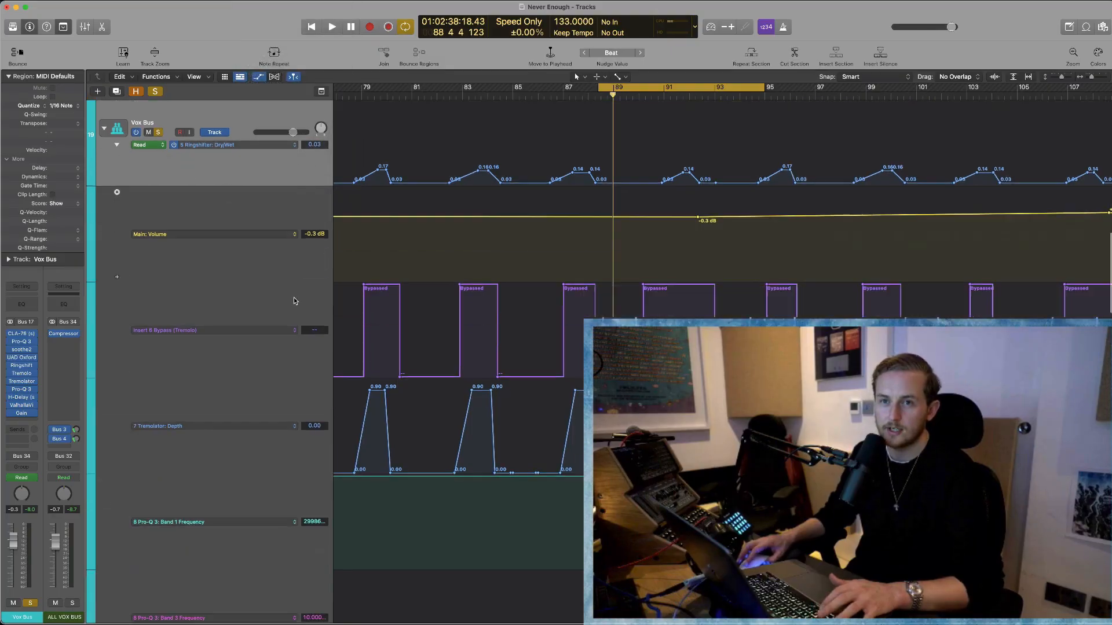
{"action": "scroll", "coordinate": [382, 313], "scroll_direction": "down", "scroll_amount": 3}
{"action": "scroll", "coordinate": [382, 313], "scroll_direction": "down", "scroll_amount": 3}
{"action": "scroll", "coordinate": [382, 314], "scroll_direction": "up", "scroll_amount": 2}
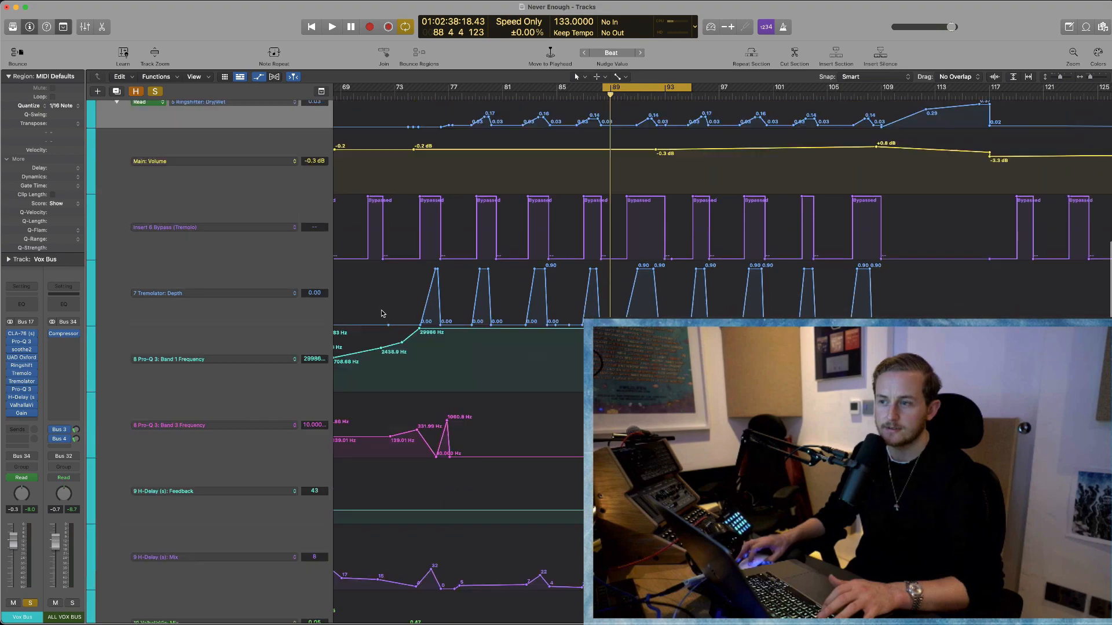
Play the Vox Bus around bar 68 and examine how the Pro-Q 3, H-Delay and ValhallaVin Mix automation evolves across the song
{"action": "scroll", "coordinate": [387, 318], "scroll_direction": "down", "scroll_amount": 3}
{"action": "scroll", "coordinate": [447, 383], "scroll_direction": "left", "scroll_amount": 3}
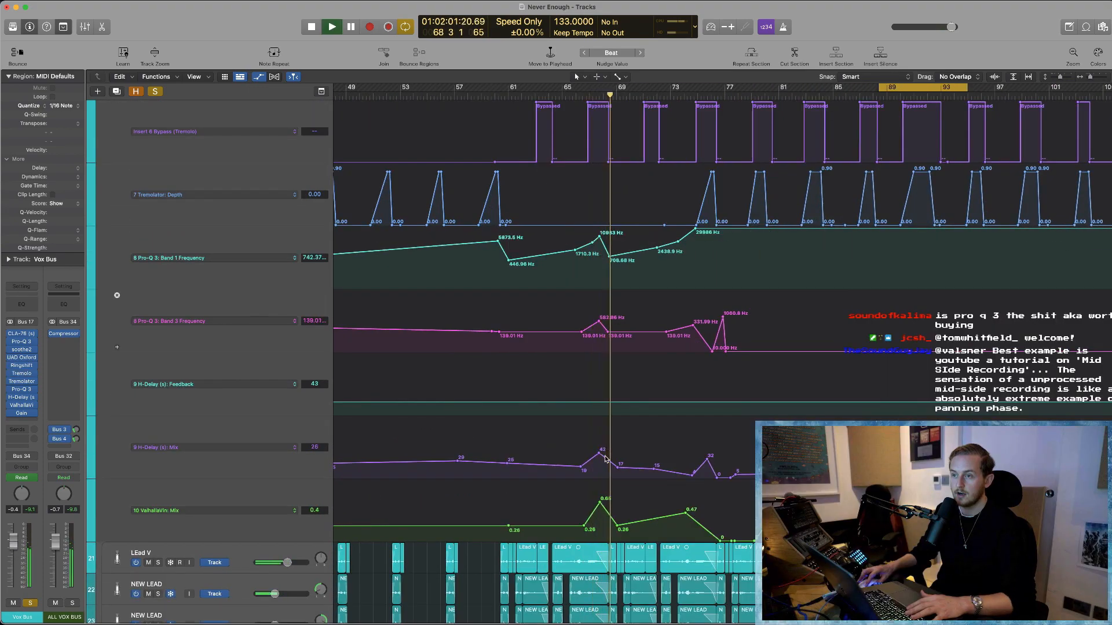
{"action": "key", "text": "space"}
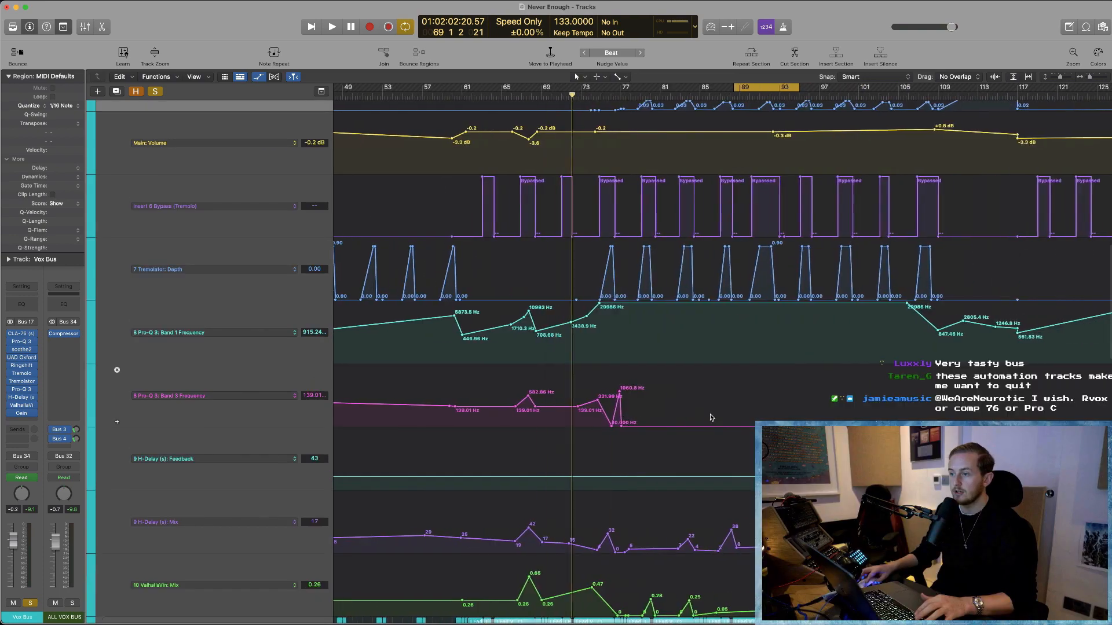
{"action": "scroll", "coordinate": [711, 418], "scroll_direction": "right", "scroll_amount": 10}
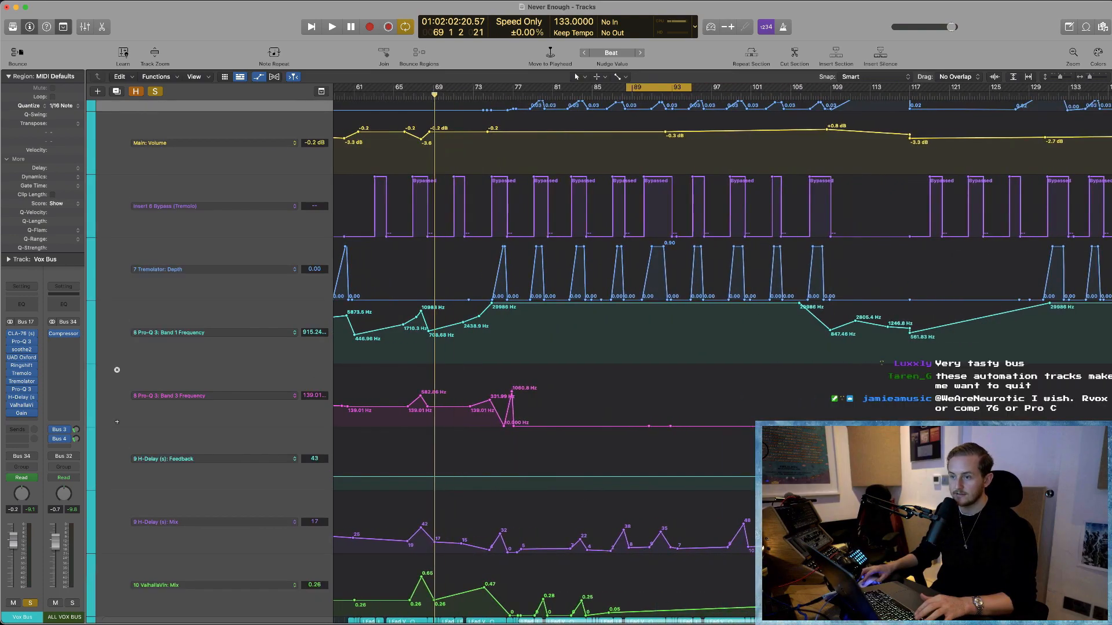
{"action": "scroll", "coordinate": [711, 417], "scroll_direction": "right", "scroll_amount": 6}
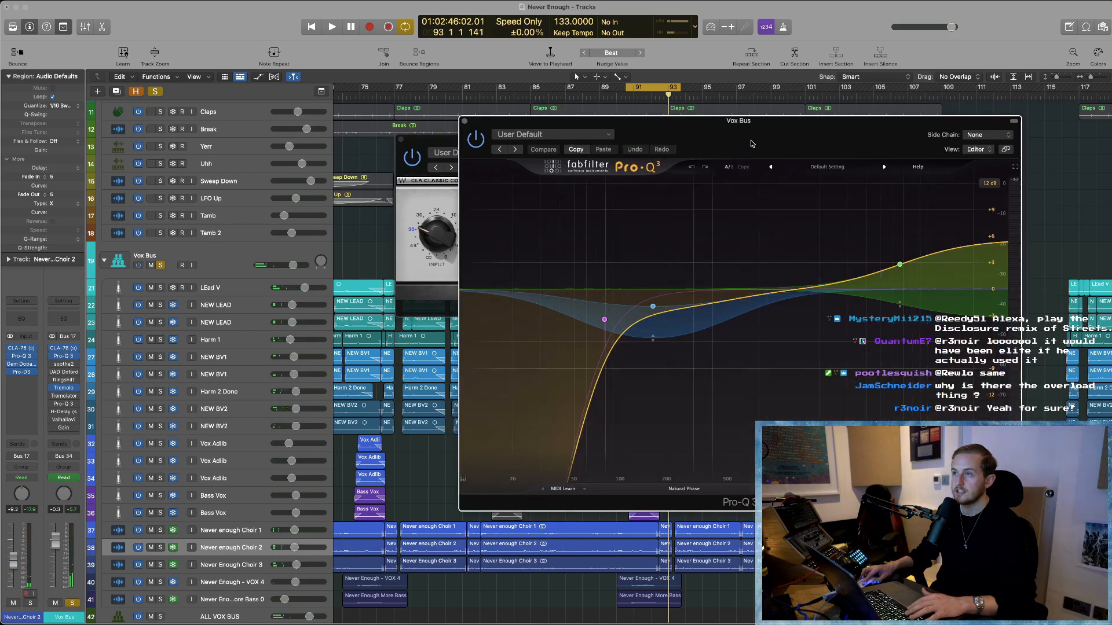
Move the Vox Bus Pro-Q 3 window aside, close the CLA-76 and open soothe2 on the same bus
{"action": "left_click_drag", "start_coordinate": [738, 119], "coordinate": [615, 119]}
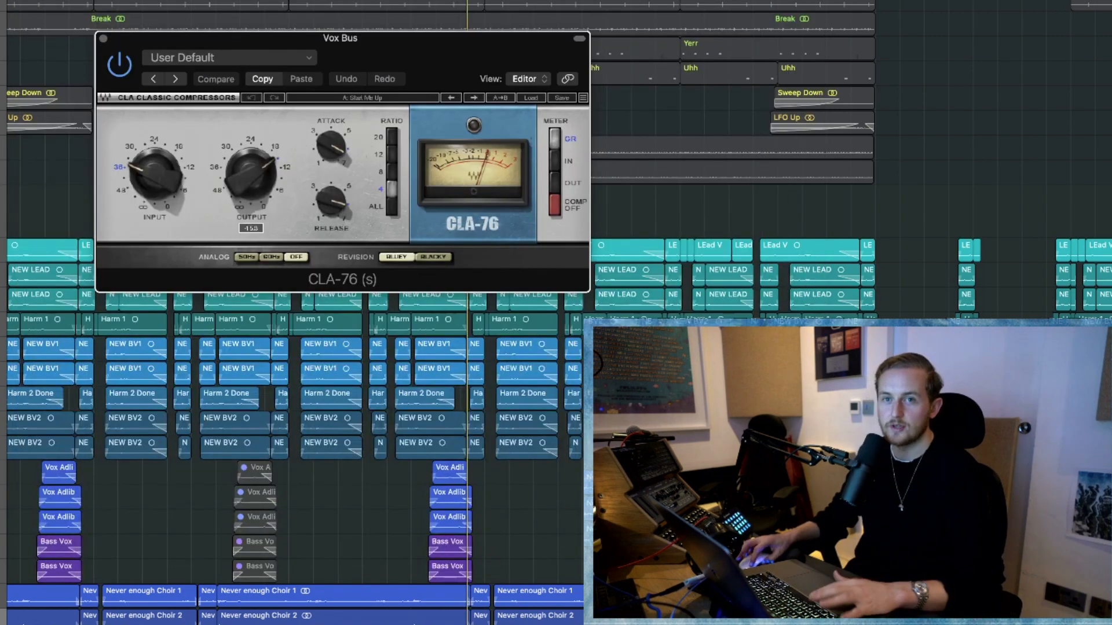
{"action": "left_click", "coordinate": [104, 38]}
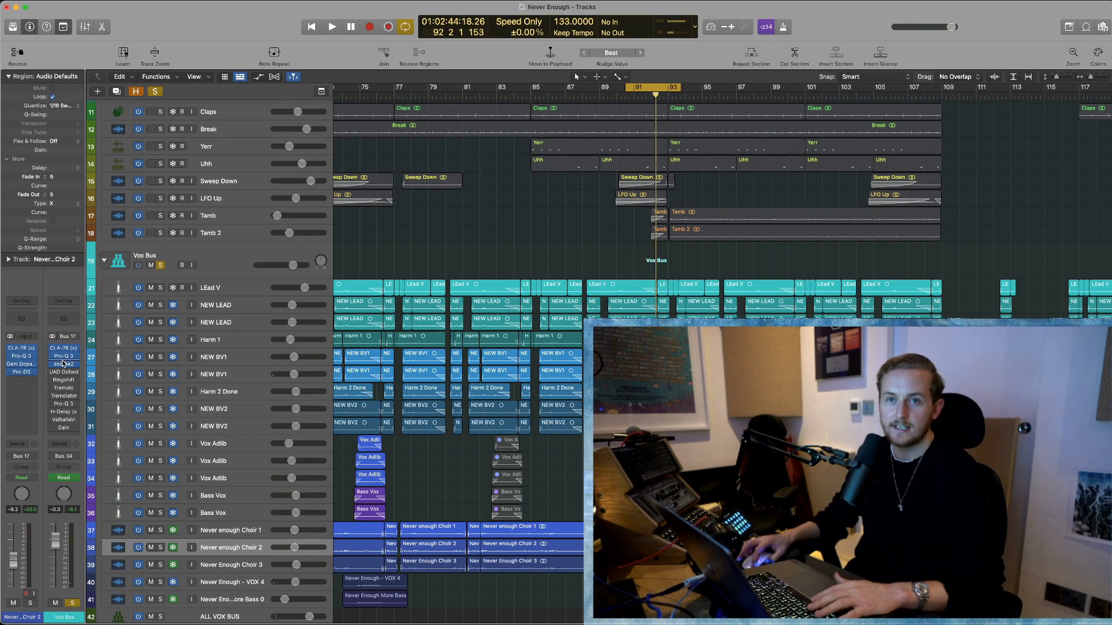
{"action": "left_click", "coordinate": [66, 365]}
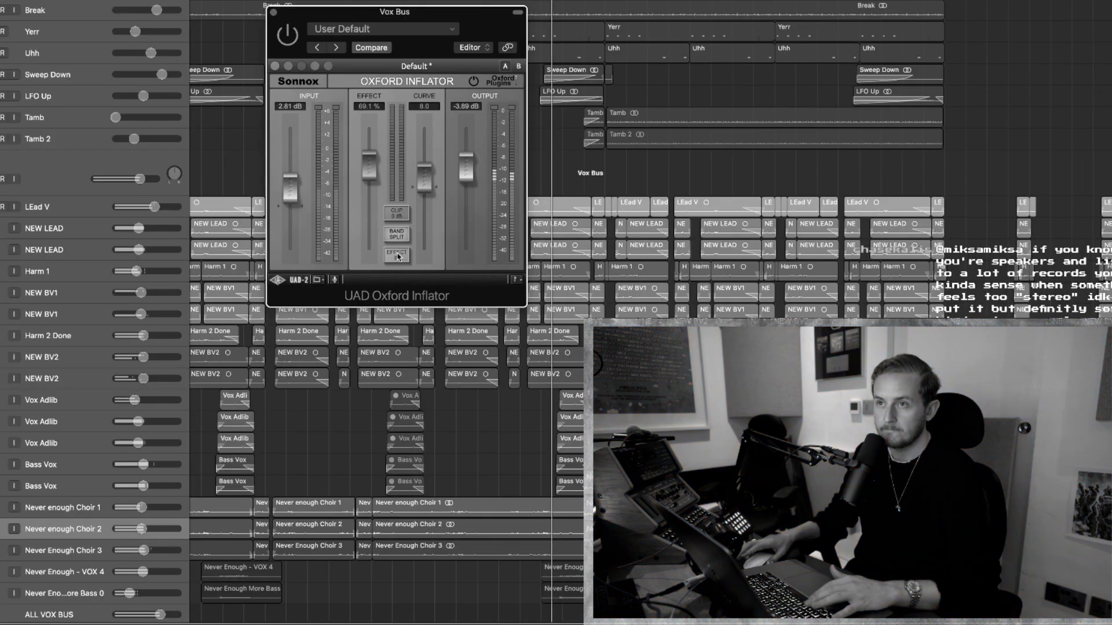
Compare the Vox Bus with the UAD Oxford Inflator effect in and out, raise its Curve to 50 during playback and close it
{"action": "left_click", "coordinate": [500, 326]}
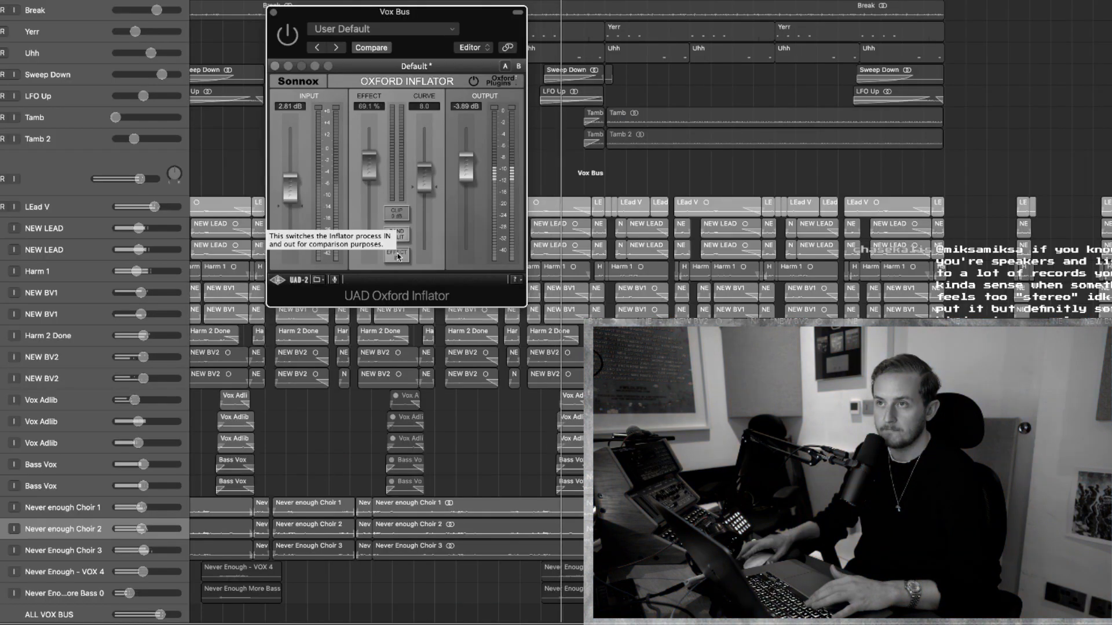
{"action": "left_click", "coordinate": [398, 255]}
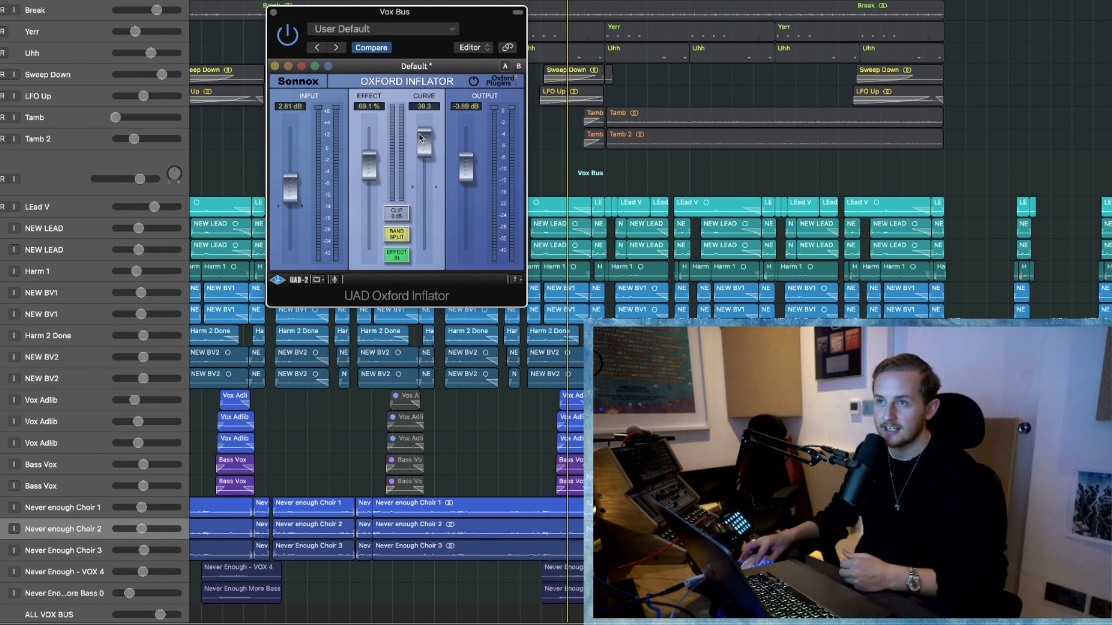
{"action": "mouse_move", "coordinate": [419, 149]}
{"action": "left_mouse_down"}
{"action": "mouse_move", "coordinate": [420, 168]}
{"action": "mouse_move", "coordinate": [425, 140]}
{"action": "left_mouse_up"}
{"action": "key", "text": "space"}
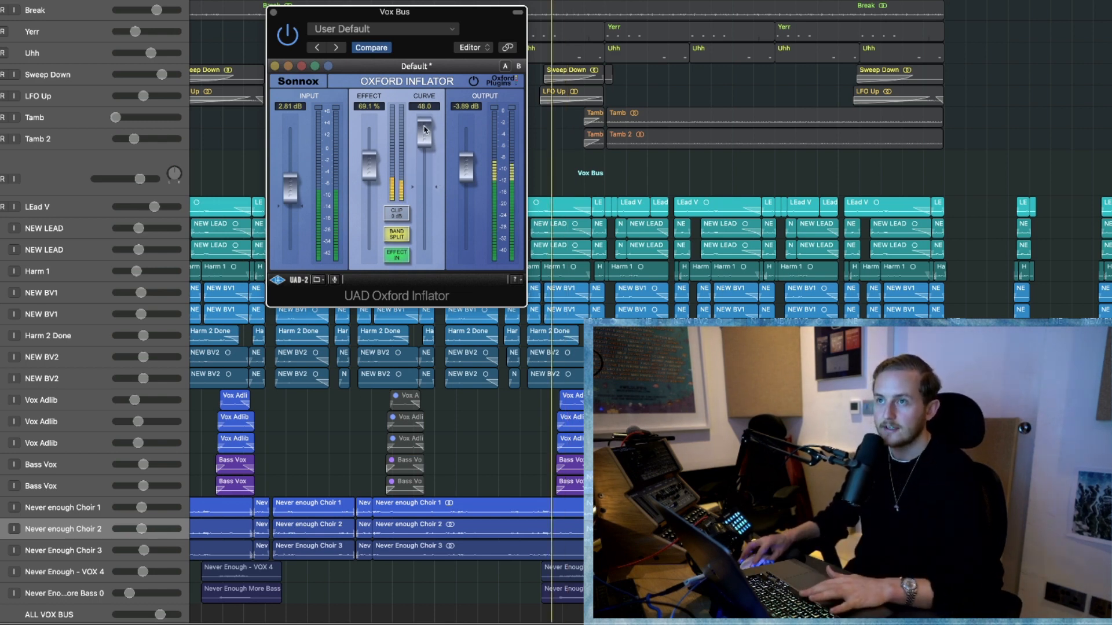
{"action": "scroll", "coordinate": [421, 154], "scroll_direction": "down", "scroll_amount": 10}
{"action": "scroll", "coordinate": [421, 154], "scroll_direction": "up", "scroll_amount": 6}
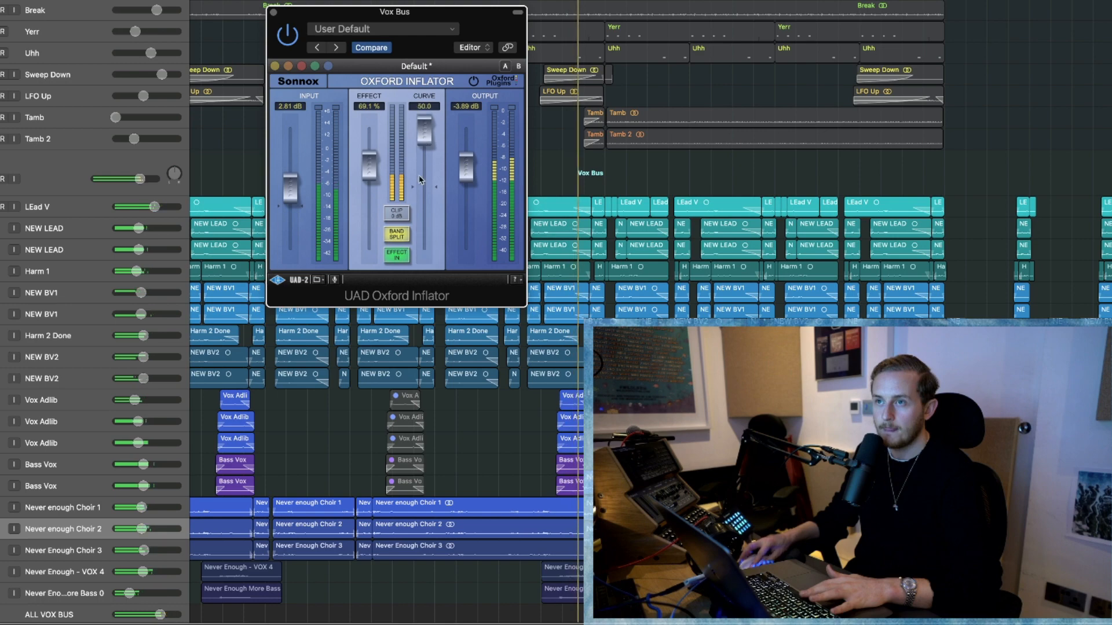
{"action": "left_click", "coordinate": [274, 12]}
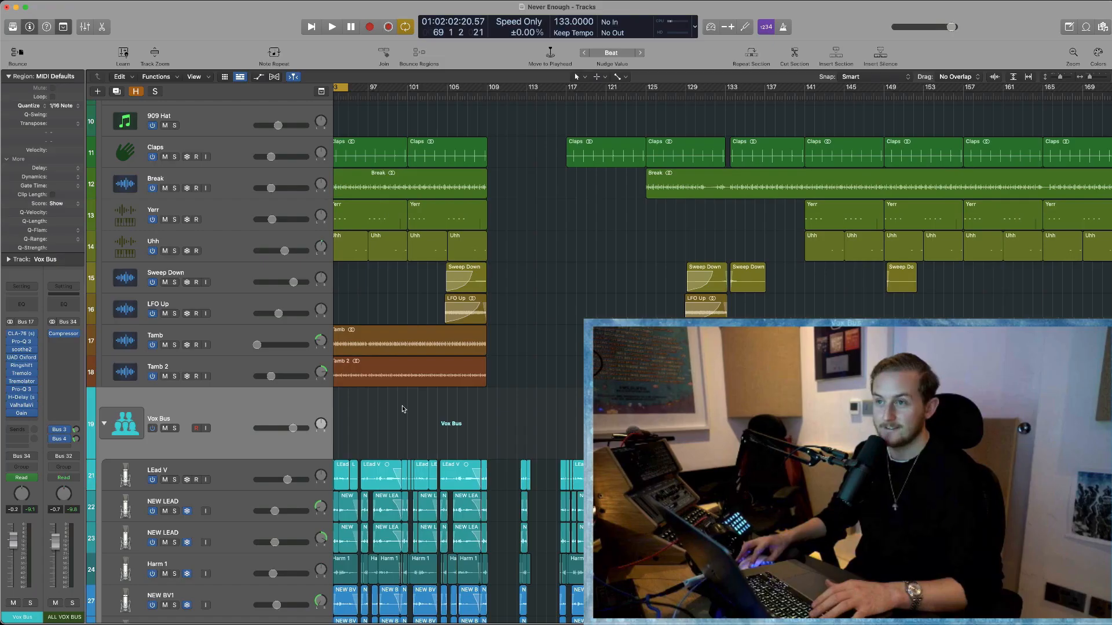
Switch the Vox Bus automation lane from Ringshifter Dry/Wet to Main: Volume and play the soloed bus around bar 61
{"action": "scroll", "coordinate": [402, 405], "scroll_direction": "down", "scroll_amount": 5}
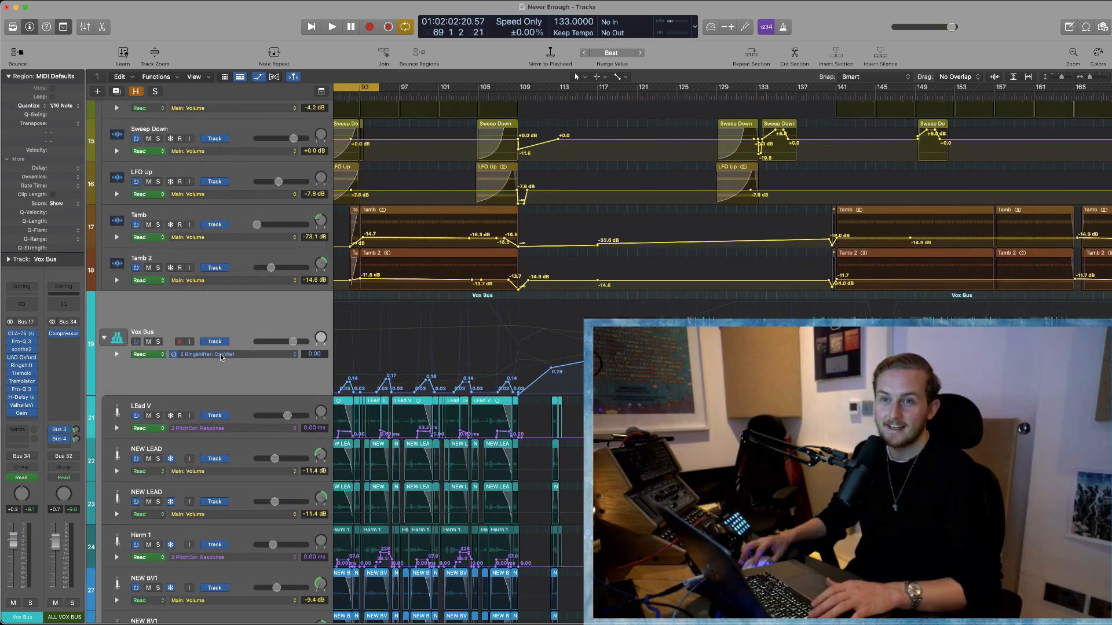
{"action": "left_click", "coordinate": [220, 355]}
{"action": "left_click", "coordinate": [248, 424]}
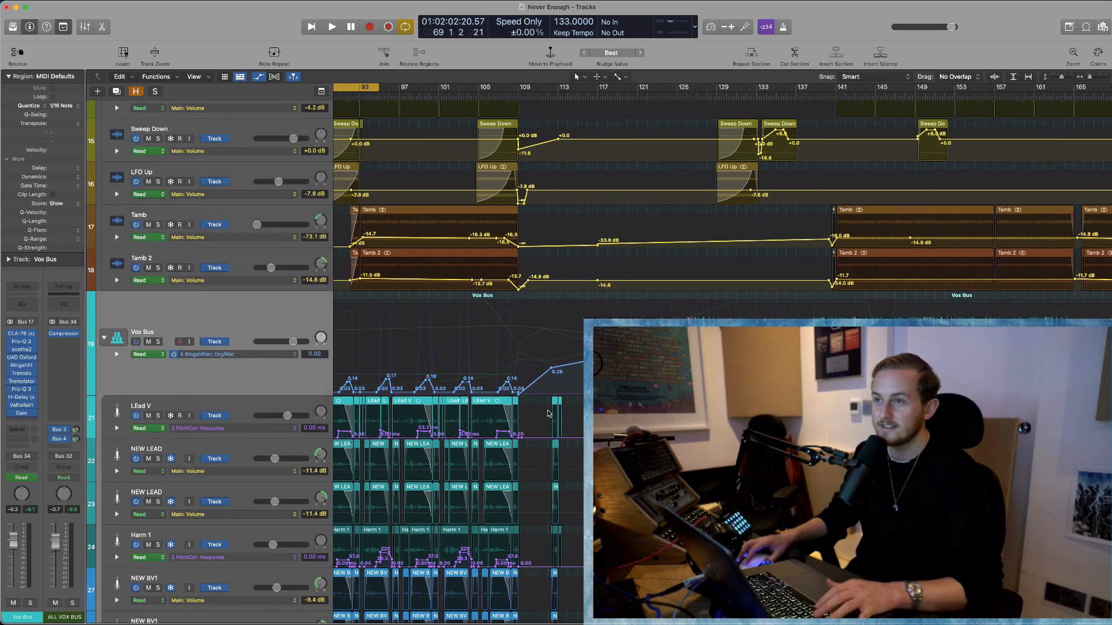
{"action": "scroll", "coordinate": [548, 411], "scroll_direction": "left", "scroll_amount": 5}
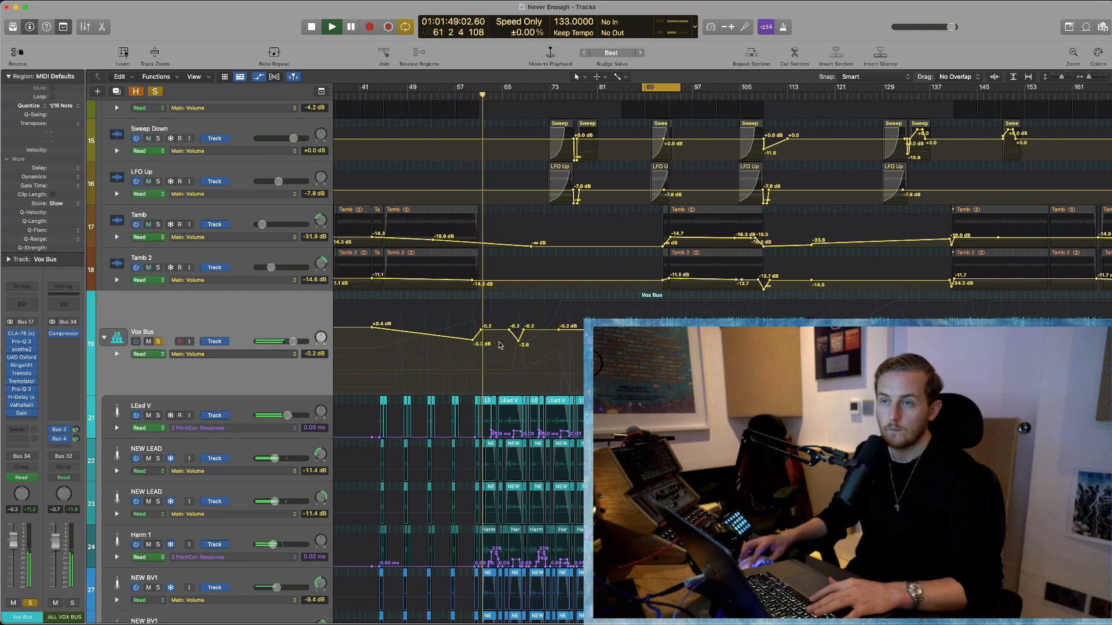
{"action": "key", "text": "space"}
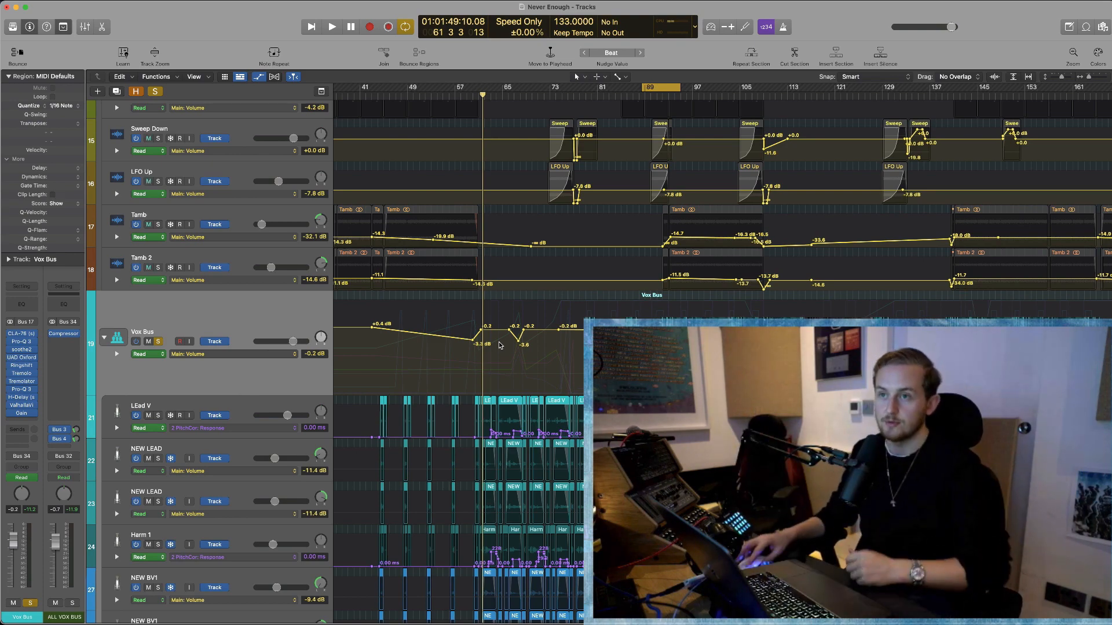
Hide the track automation and collapse the Vox Bus track stack
{"action": "scroll", "coordinate": [447, 345], "scroll_direction": "right", "scroll_amount": 2}
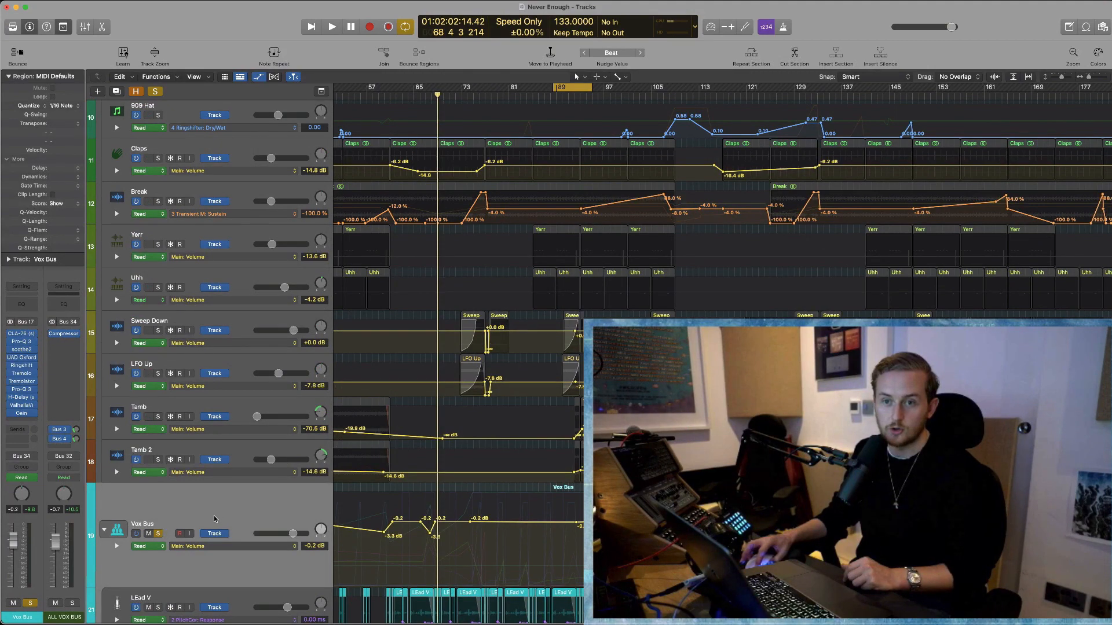
{"action": "key", "text": "a"}
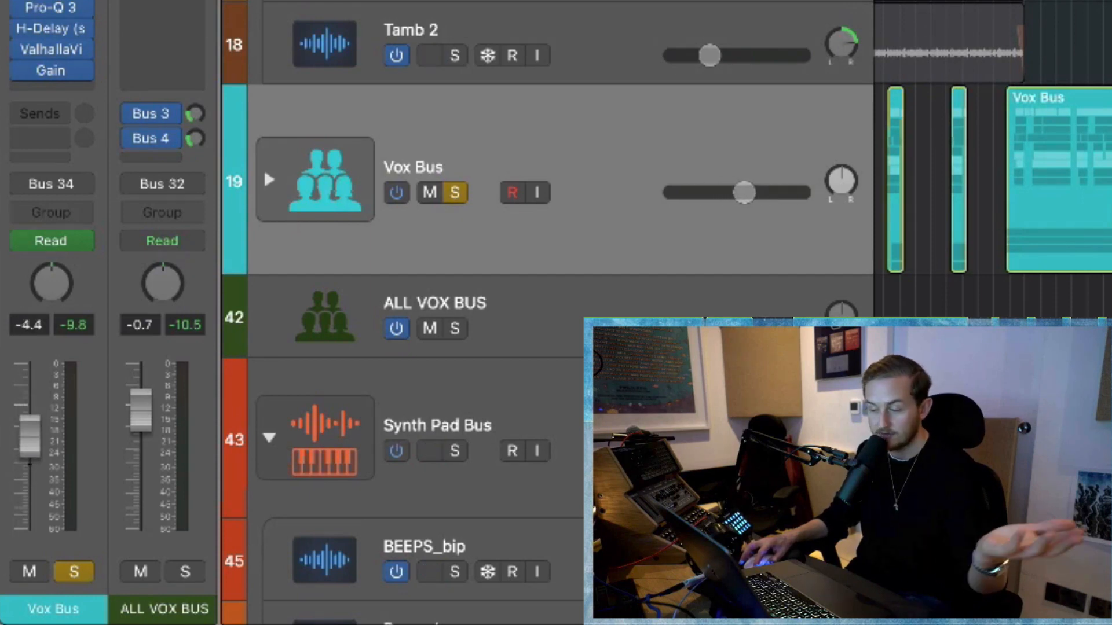
{"action": "left_click", "coordinate": [267, 178]}
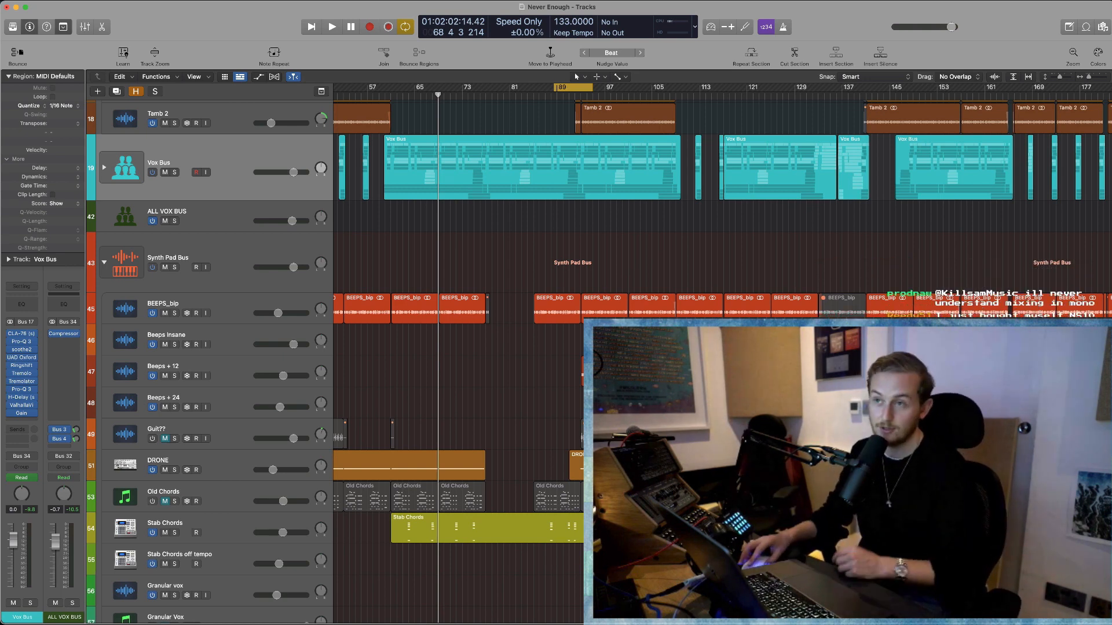
{"action": "scroll", "coordinate": [540, 366], "scroll_direction": "right", "scroll_amount": 5}
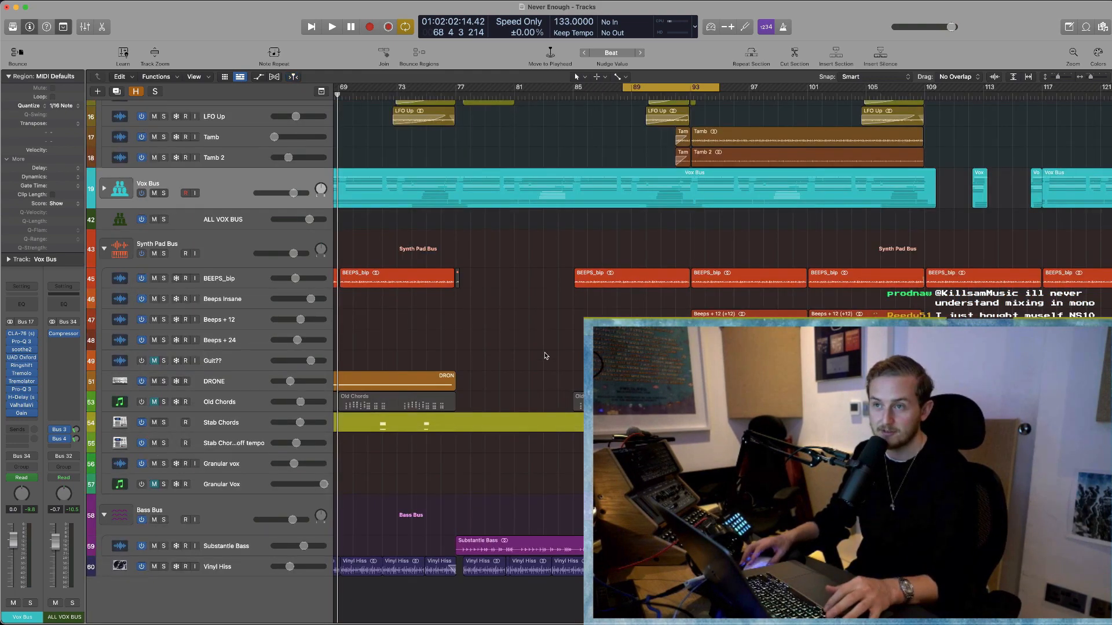
{"action": "scroll", "coordinate": [544, 355], "scroll_direction": "down", "scroll_amount": 8}
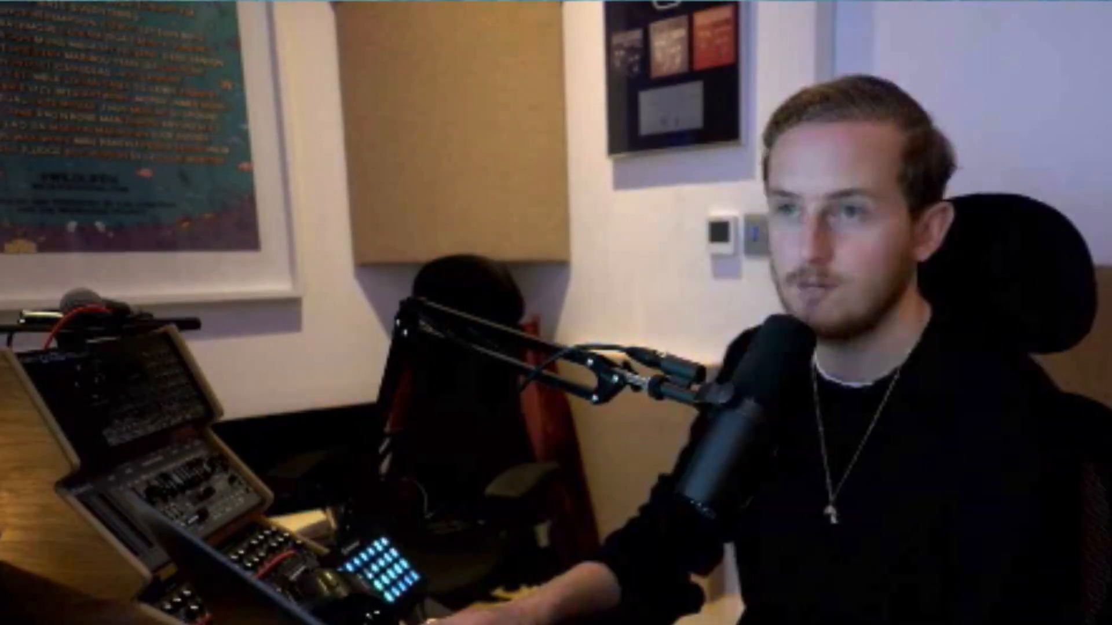
{"action": "scroll", "coordinate": [523, 350], "scroll_direction": "down", "scroll_amount": 3}
{"action": "scroll", "coordinate": [523, 351], "scroll_direction": "up", "scroll_amount": 2}
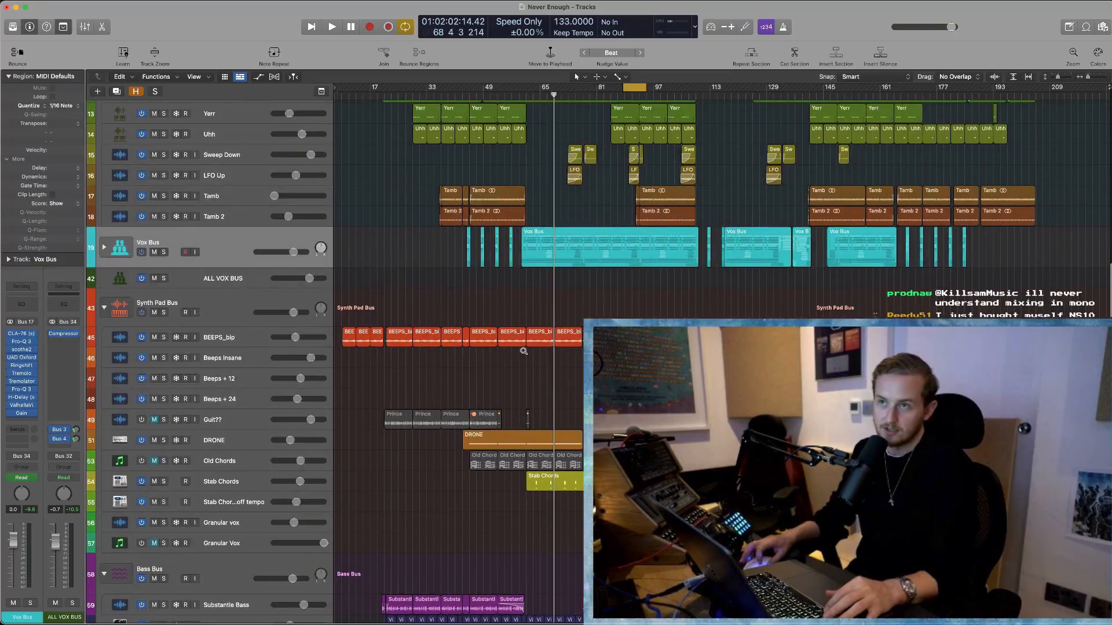
{"action": "scroll", "coordinate": [523, 351], "scroll_direction": "down", "scroll_amount": 5}
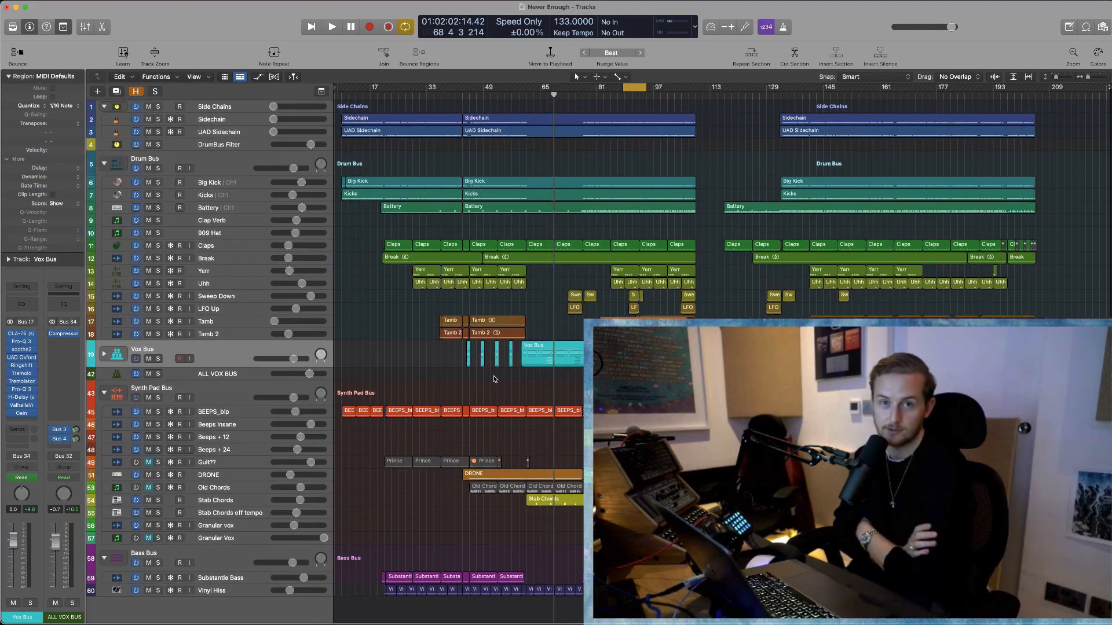